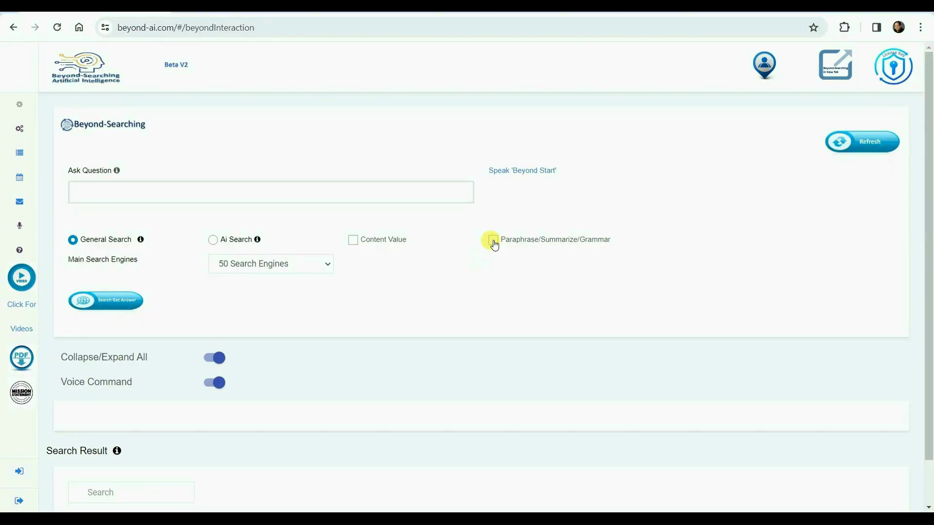
Step: Tick the Paraphrase/Summarize/Grammar checkbox on the Beyond-Searching page
left_click(493, 240)
Step: Open the User Ai Process directory upload options and turn on Regex/Word Match
left_click(870, 243)
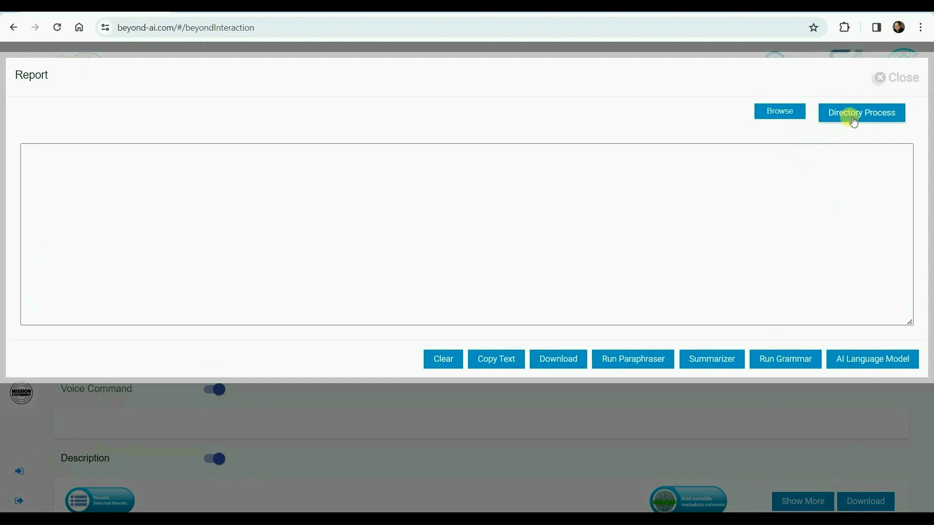
left_click(854, 116)
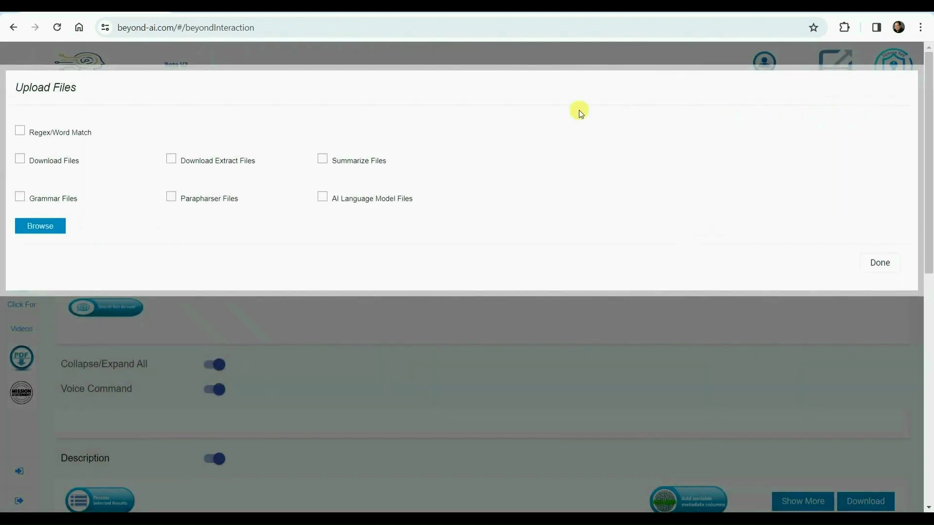
left_click(19, 131)
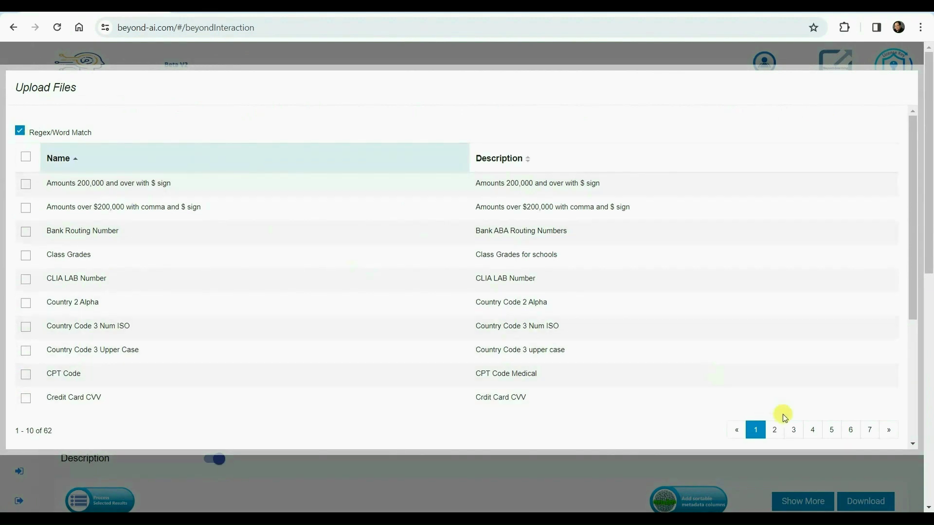
Step: Tick the Social Security Number with Dashes pattern on regex page 6
left_click(831, 434)
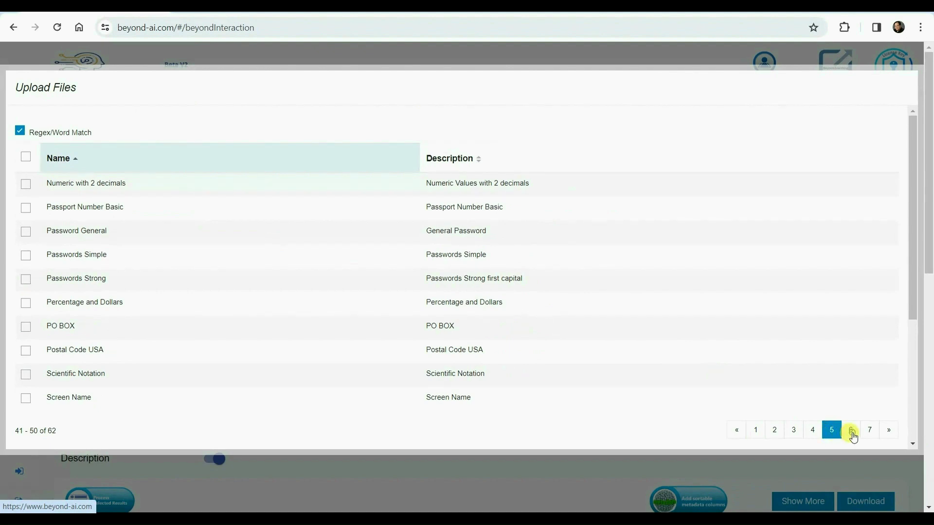
left_click(851, 433)
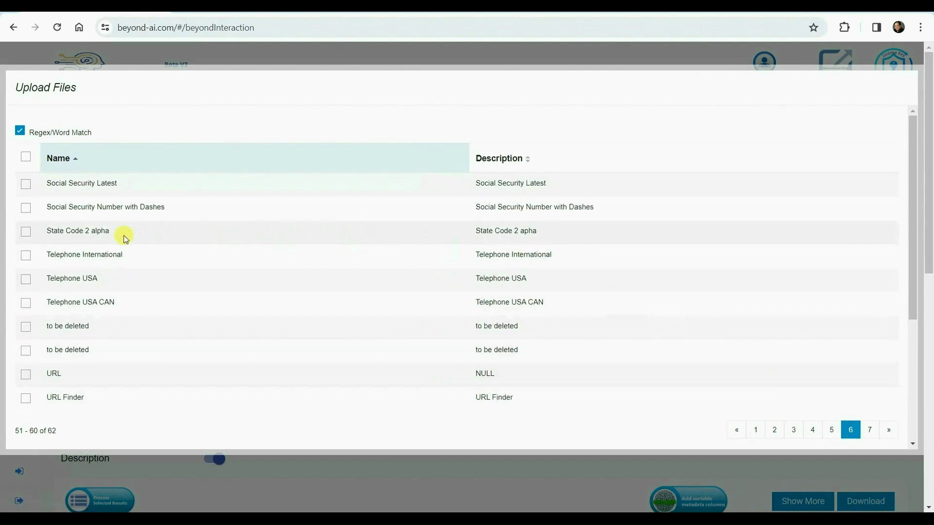
left_click(26, 209)
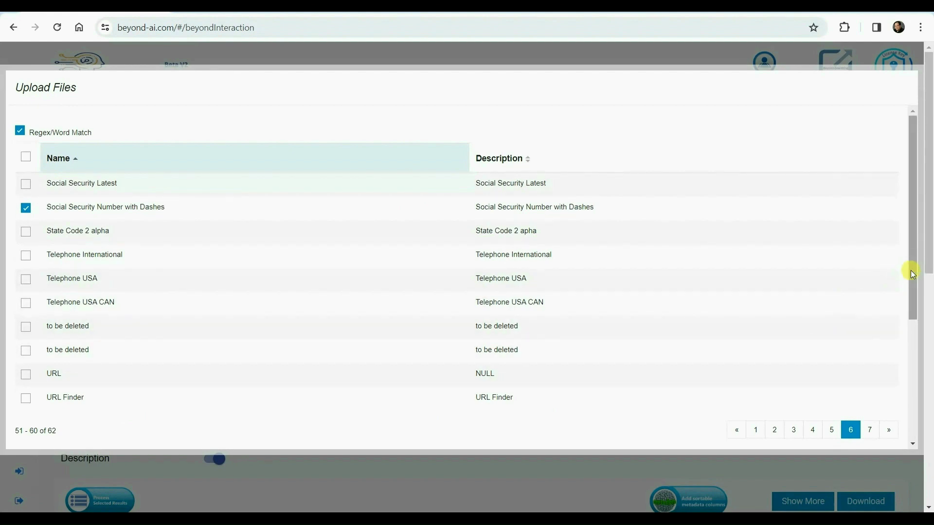
left_click_drag(911, 274, 911, 412)
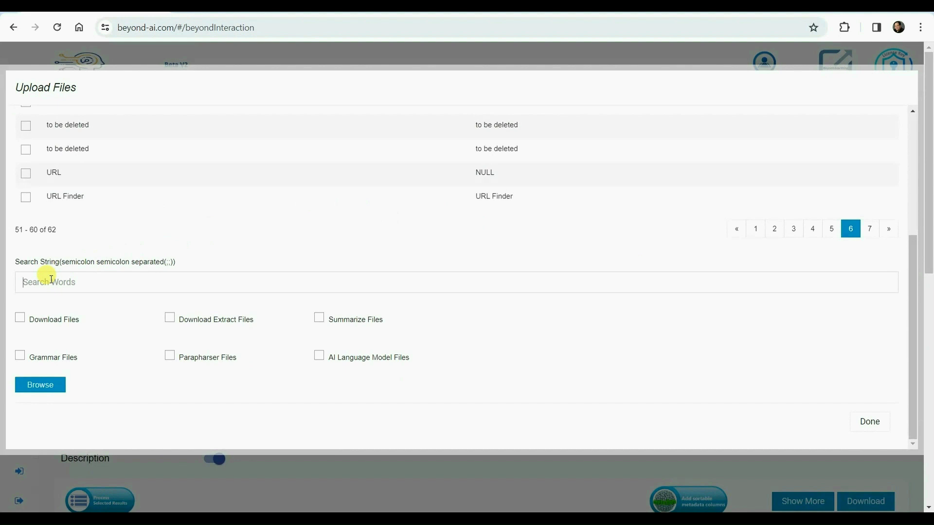
Step: Search for Cologuard with Download Files, Download Extract Files and Summarize Files ticked
type("Cologuard")
left_click(20, 318)
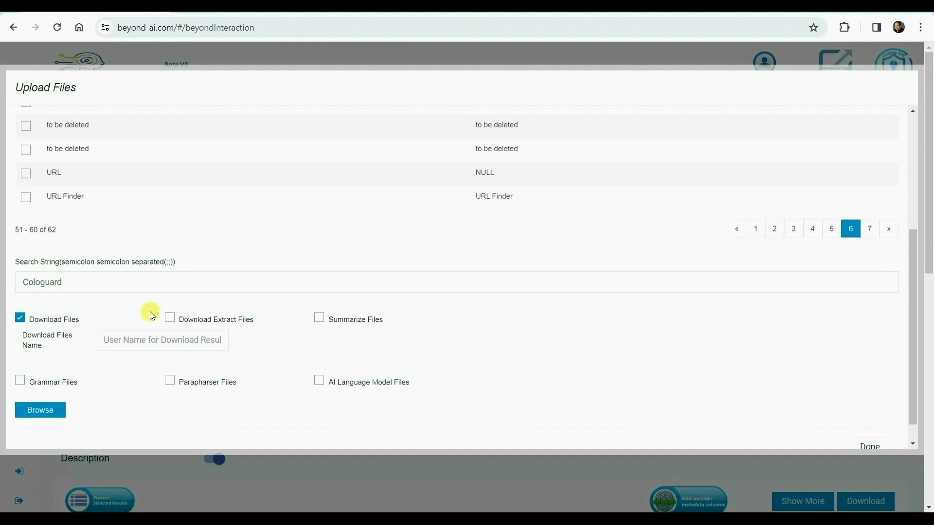
left_click(171, 318)
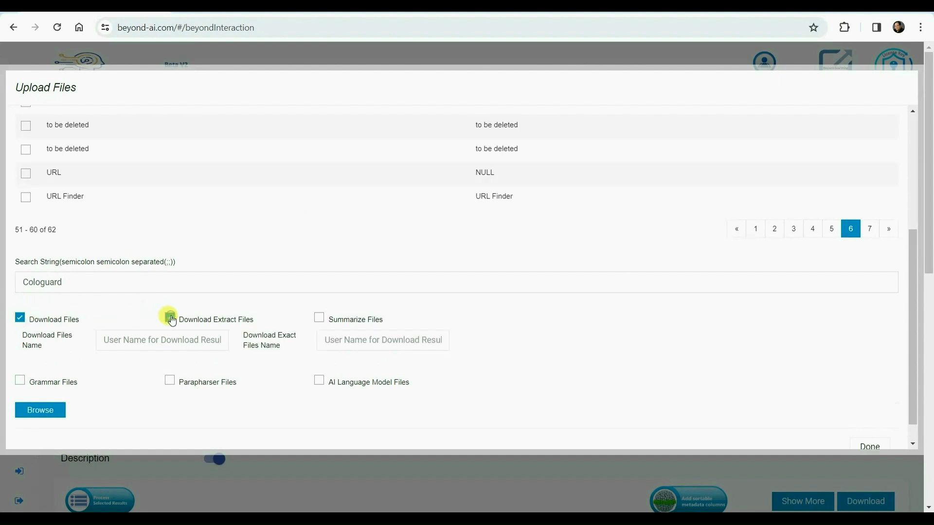
left_click(319, 319)
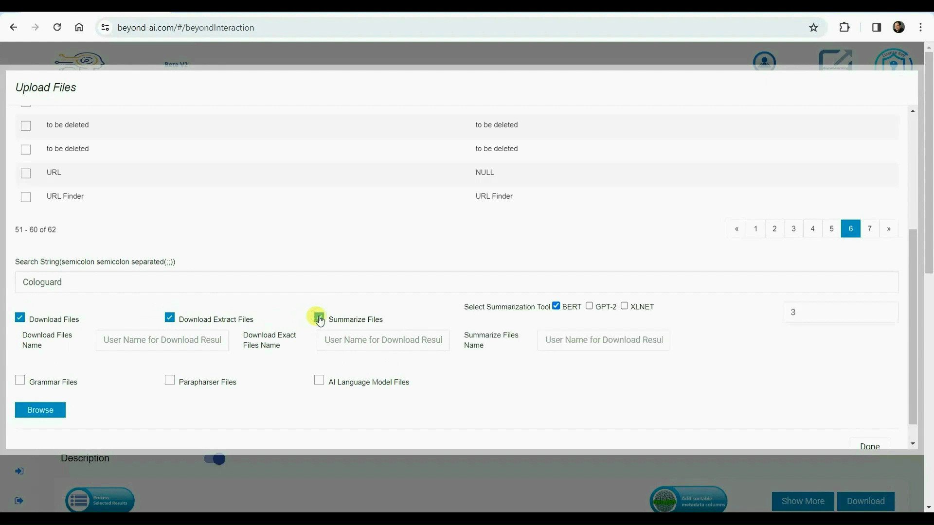
Step: Name the three outputs Download, Extract and Summary
left_click(131, 340)
type("Download")
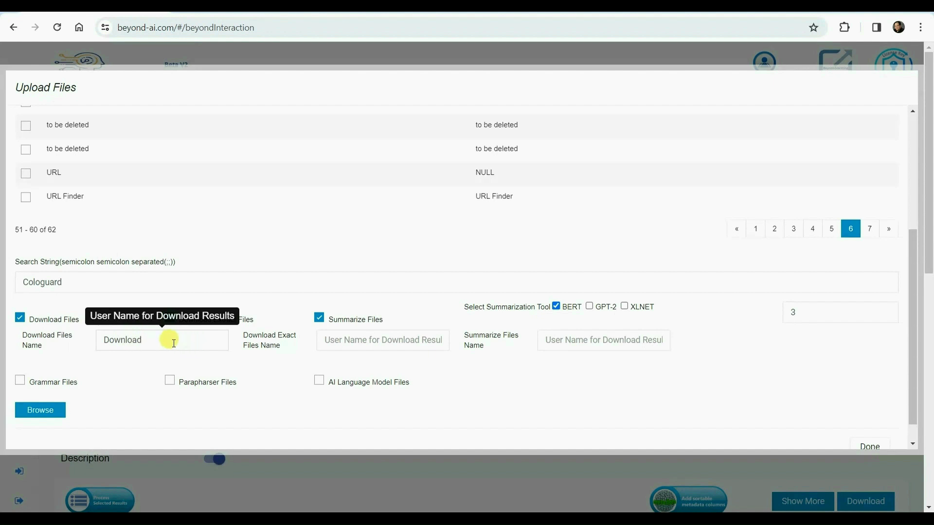
left_click(341, 342)
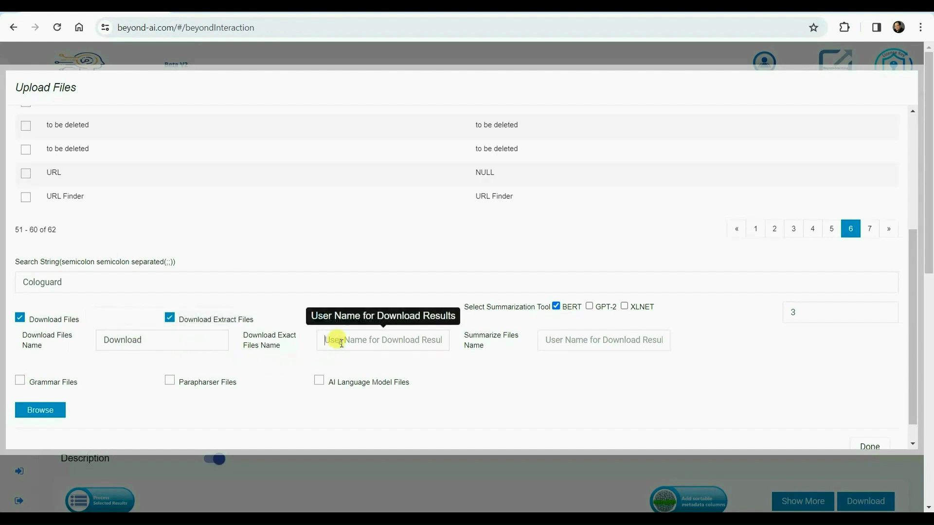
type("Extract")
left_click(572, 337)
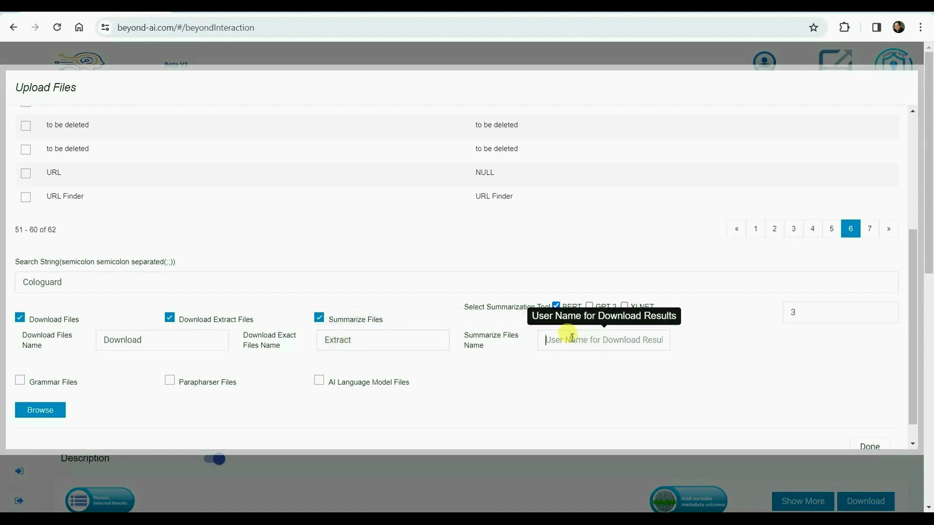
type("S")
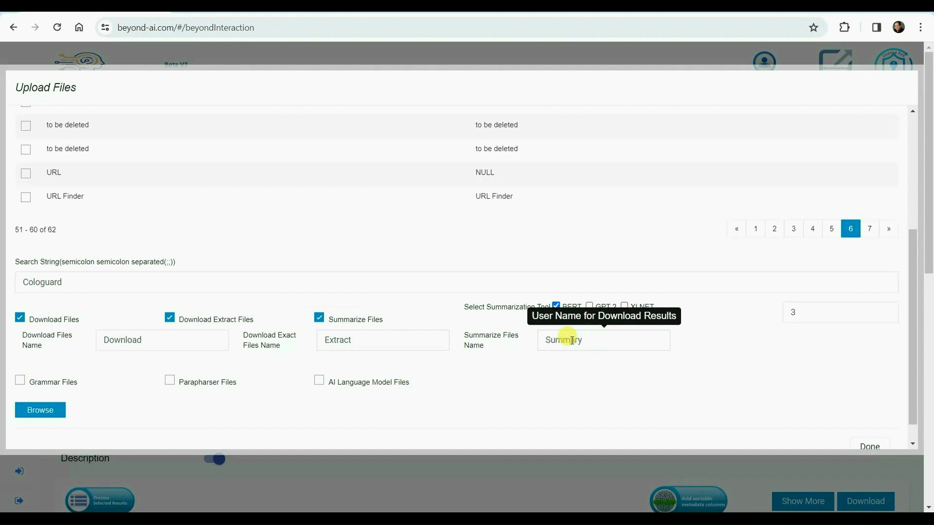
type("ummary")
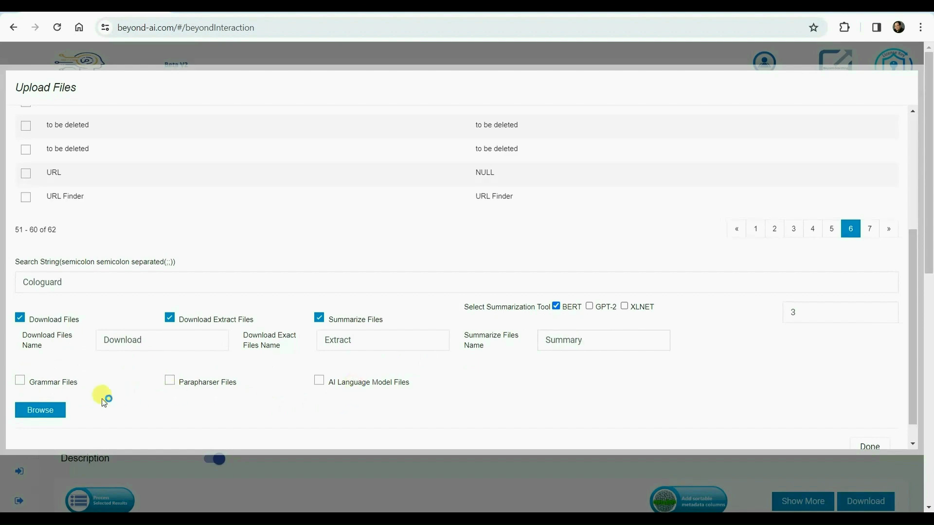
Step: Browse to the medical records folder, preview a few files, and upload all ten files
left_click(41, 407)
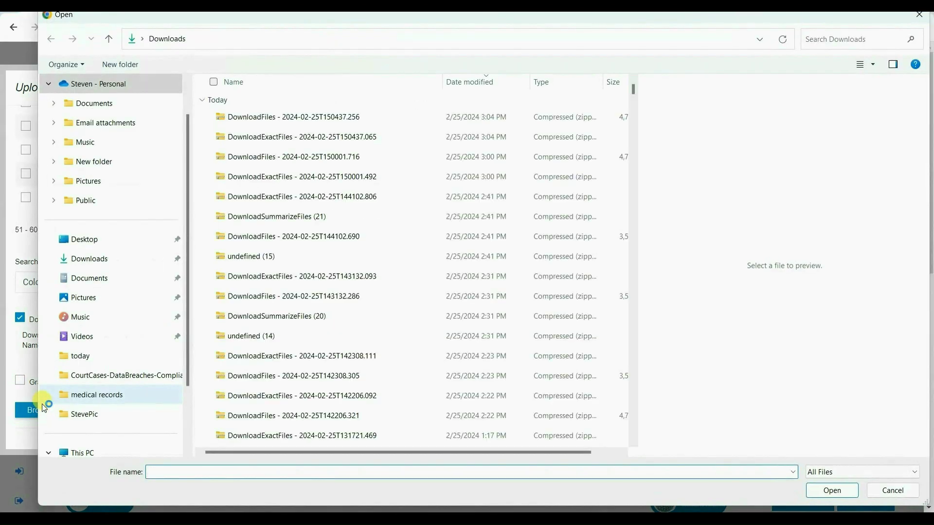
left_click(107, 399)
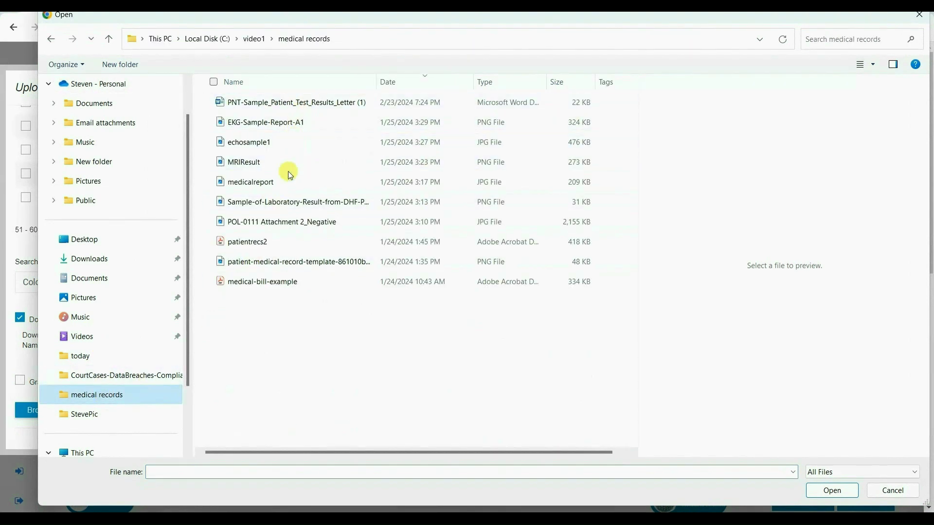
left_click(261, 282)
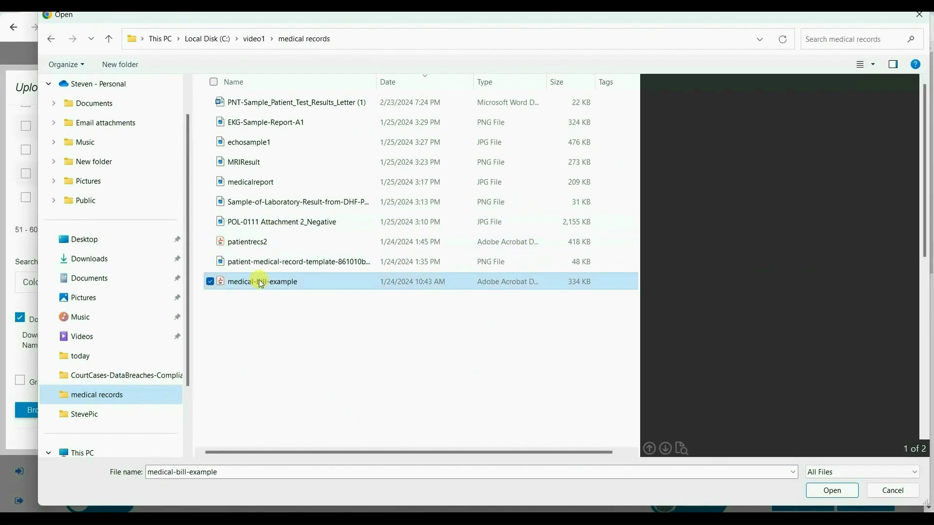
left_click(266, 242)
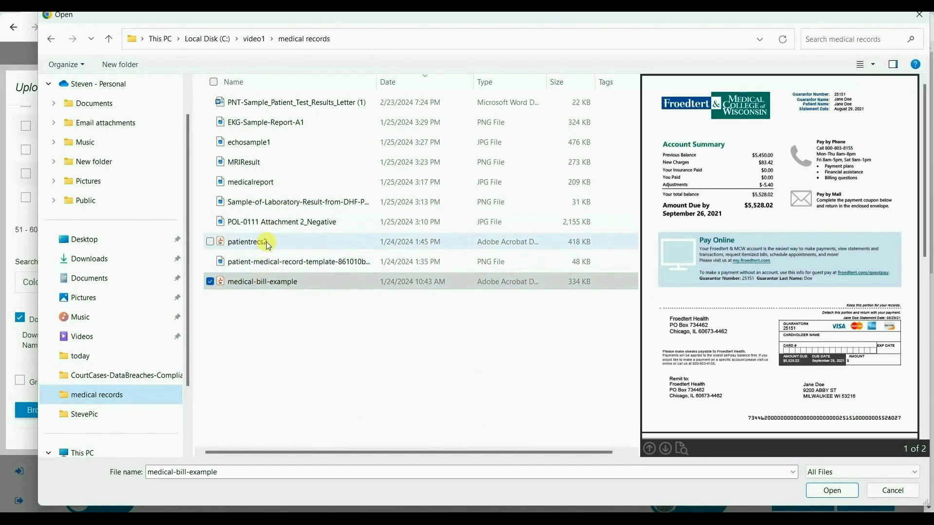
left_click(255, 162)
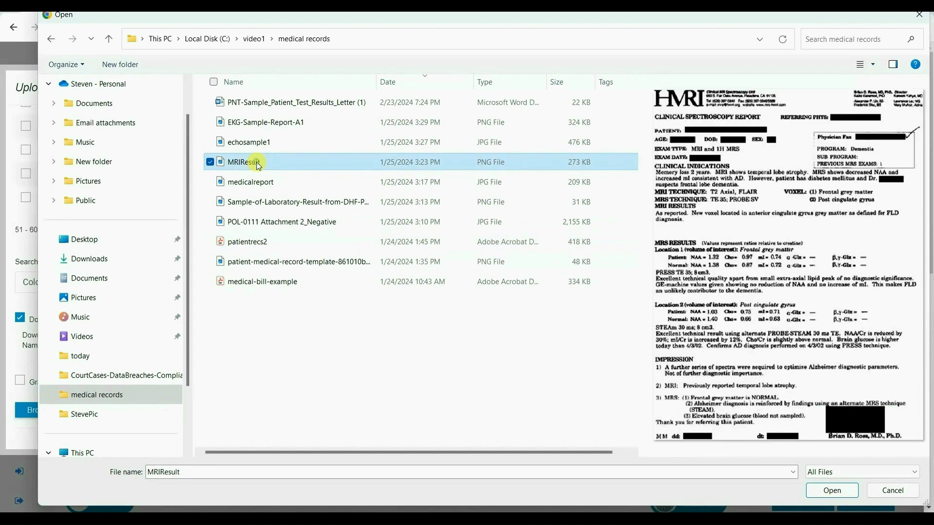
left_click(251, 102)
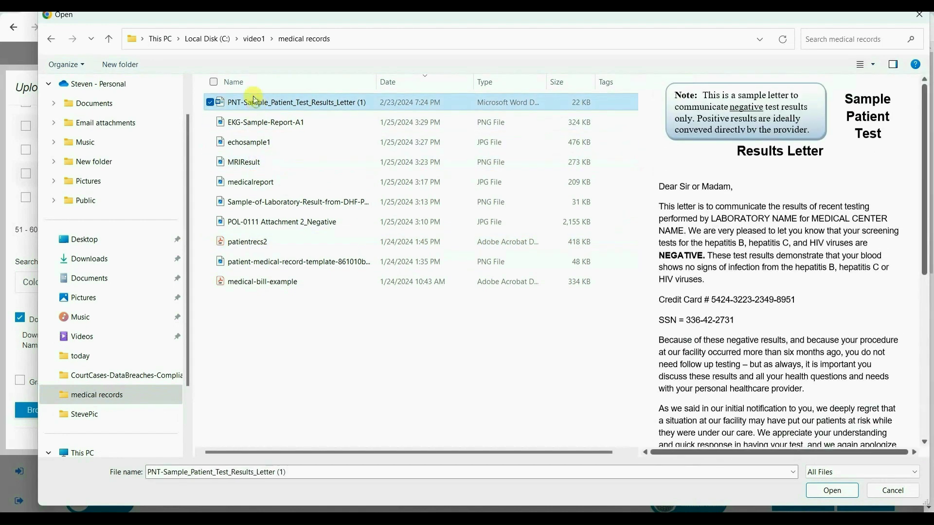
left_click(213, 82)
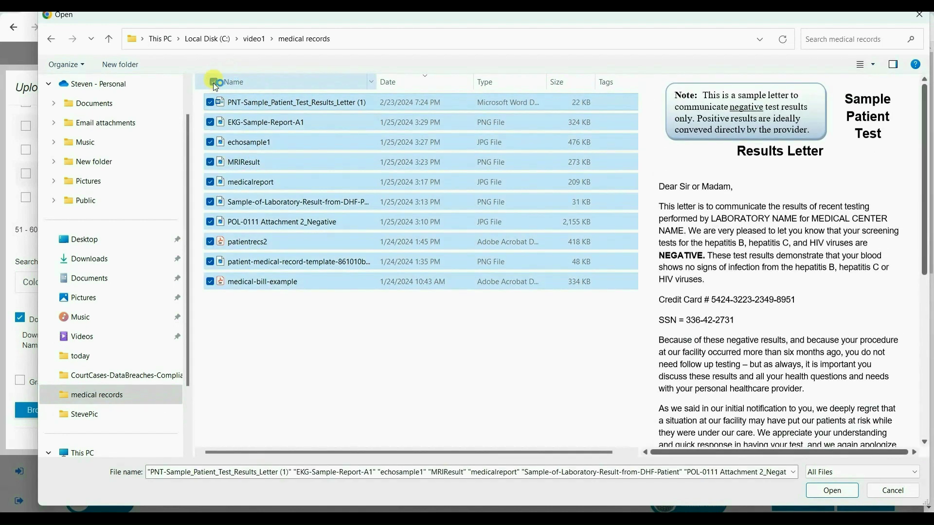
left_click(827, 490)
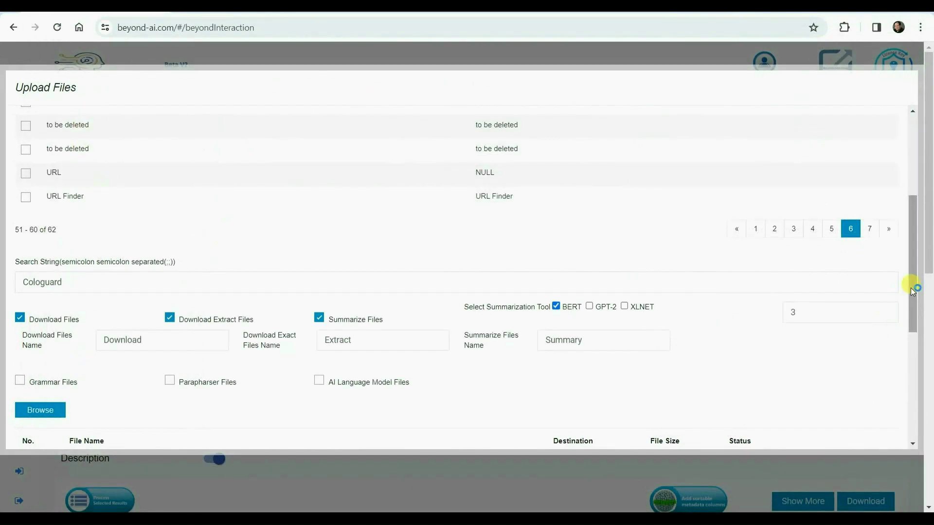
Step: After the uploads finish, open Extract.zip from Chrome's downloads list
left_click_drag(911, 288, 918, 389)
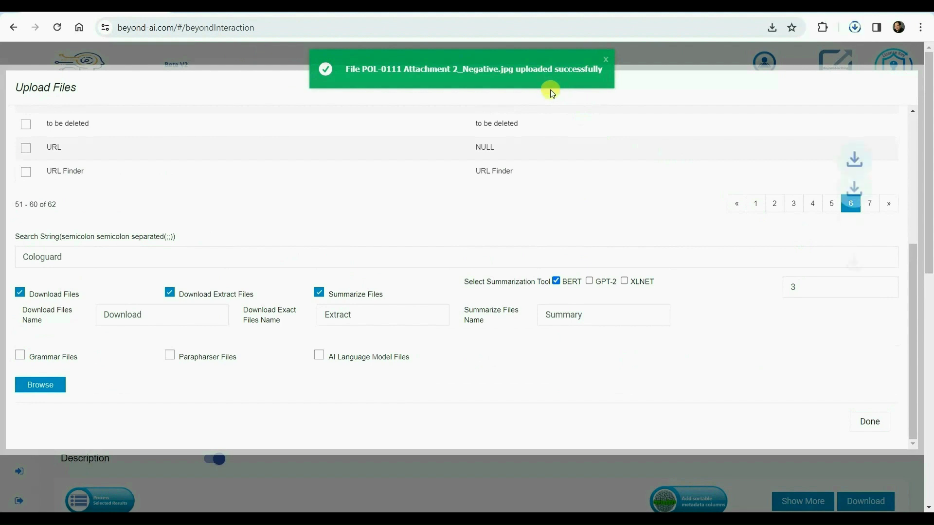
left_click(855, 27)
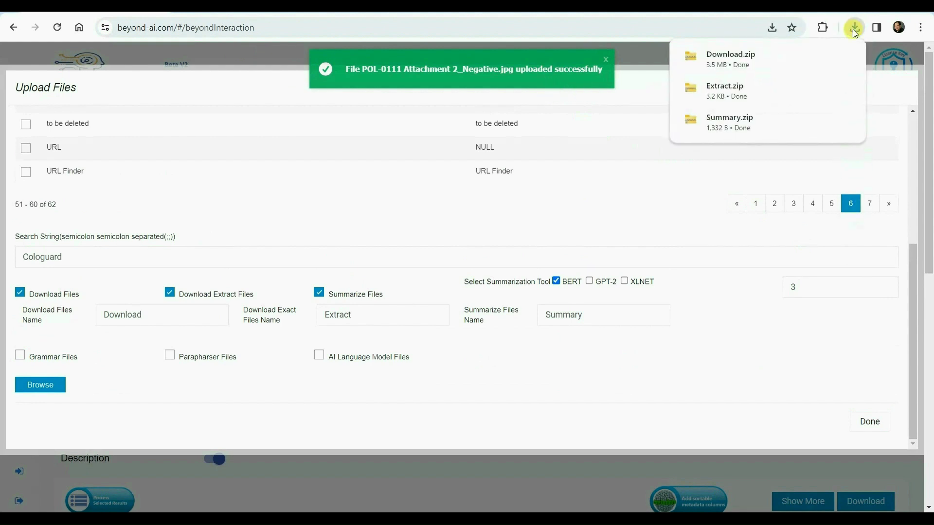
left_click(734, 95)
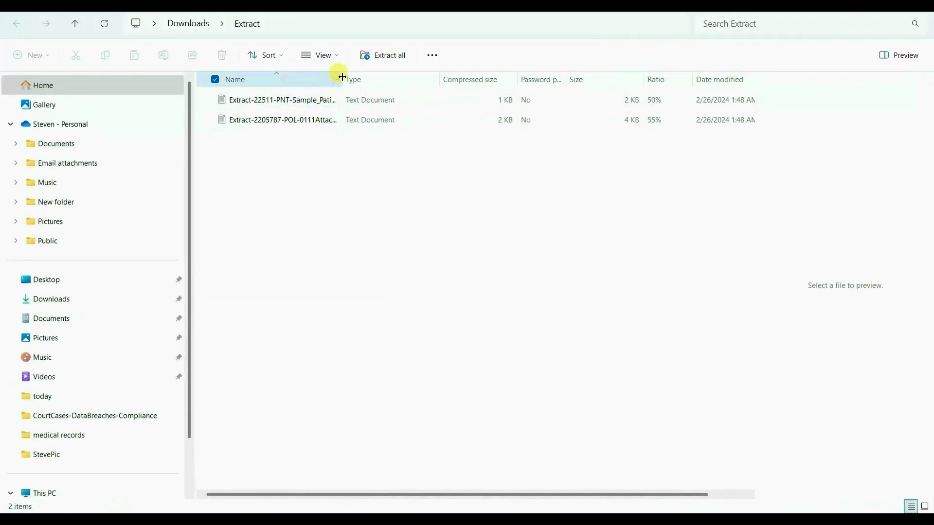
Step: Read the extracted Sample Patient Test Results letter in Notepad, then return to Chrome
left_click_drag(343, 76, 526, 89)
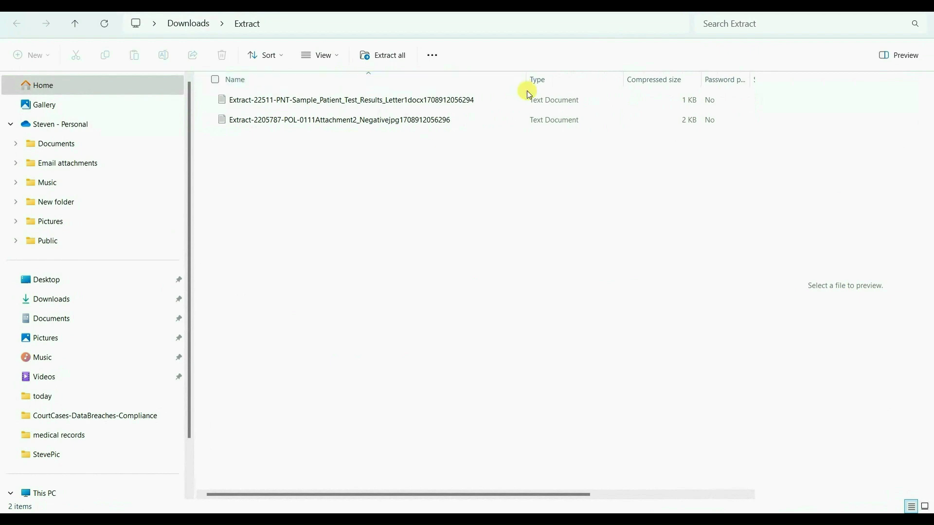
left_click(315, 103)
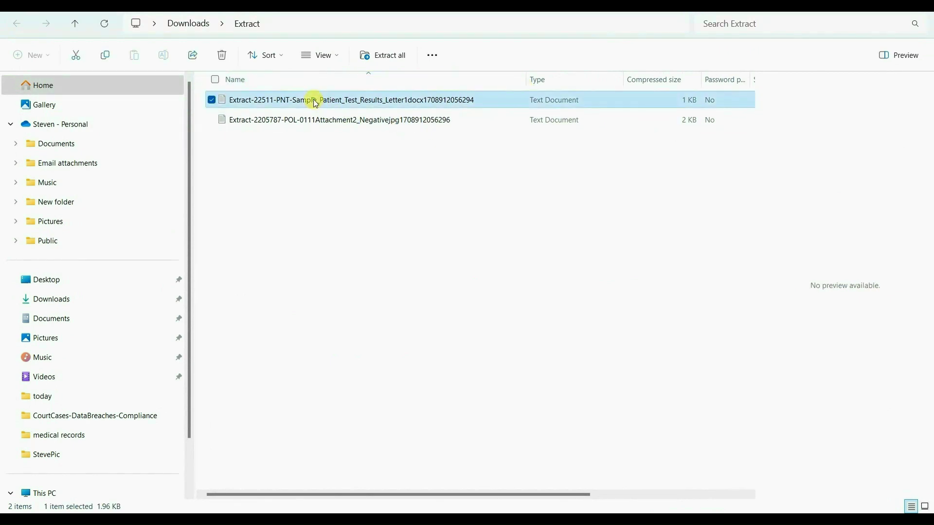
double_click(315, 102)
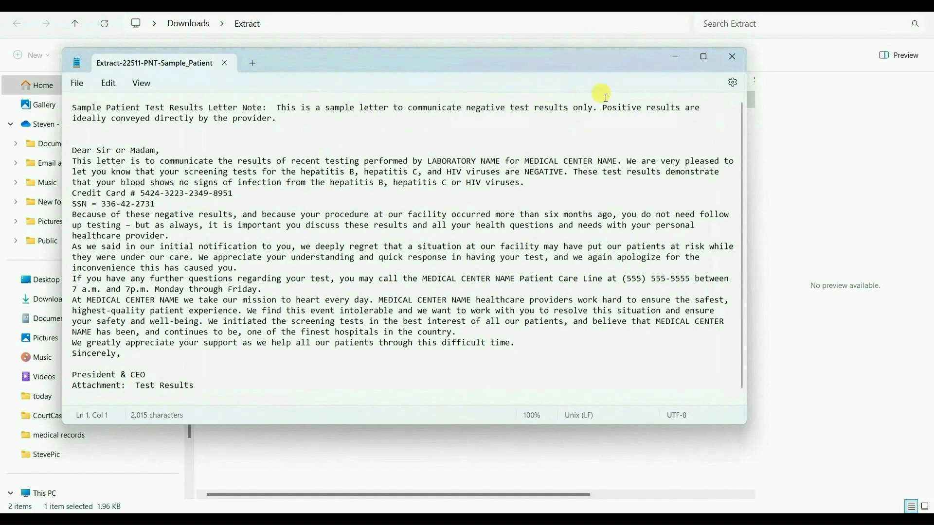
left_click(729, 60)
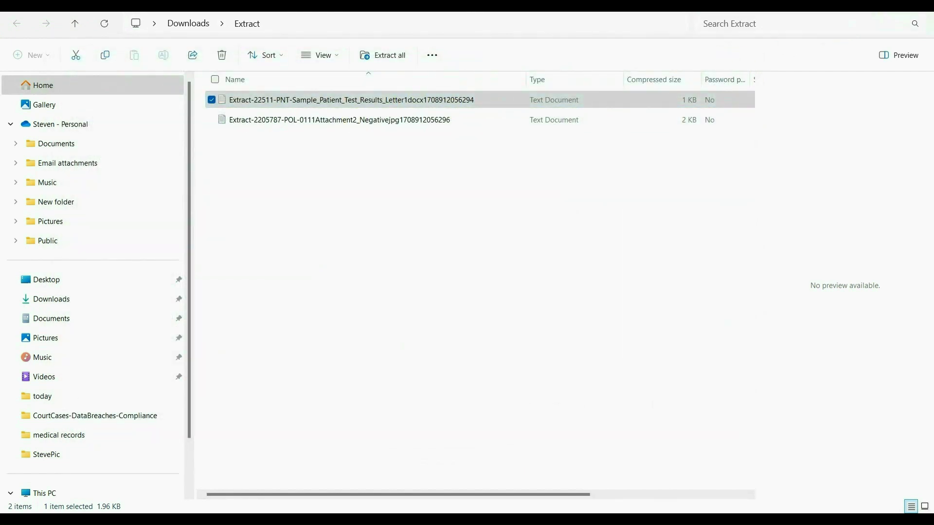
key("alt+Tab")
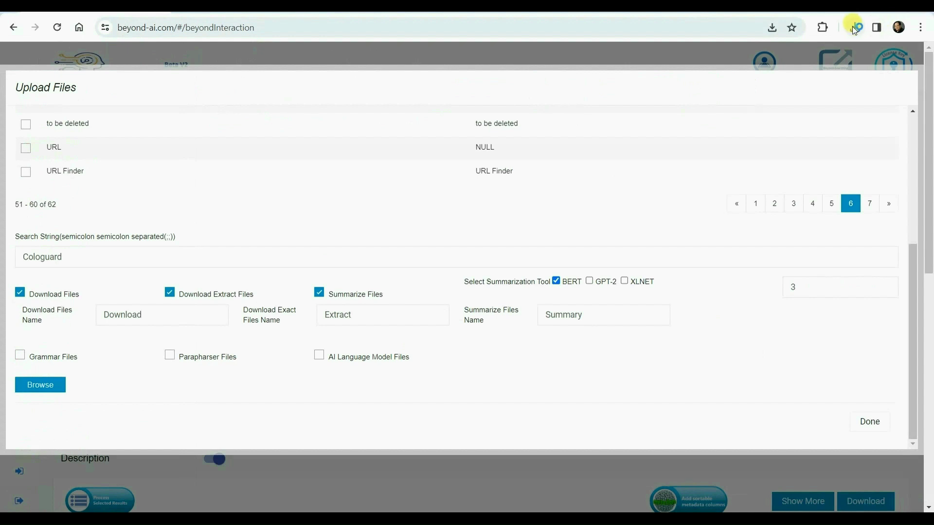
Step: Open Download.zip in File Explorer, widen the Name column, and open the attachment's BERT summary
left_click(854, 27)
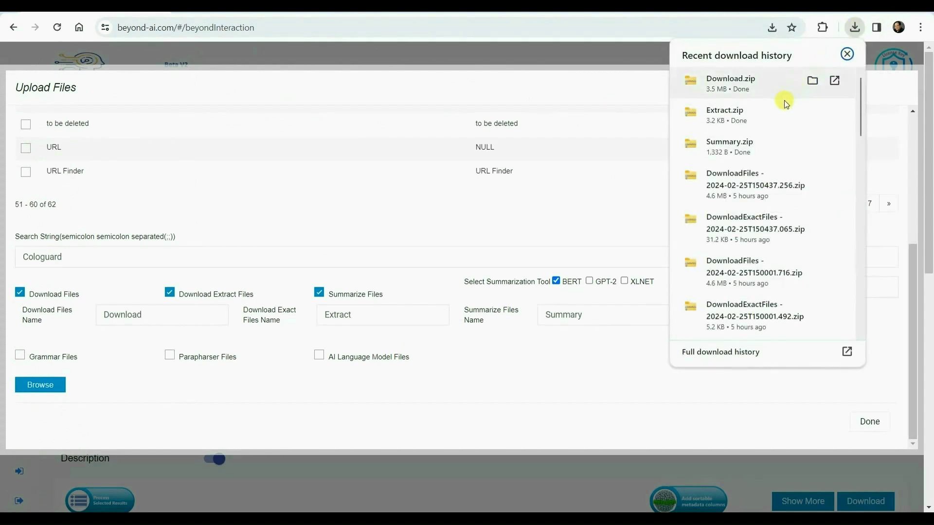
left_click(733, 89)
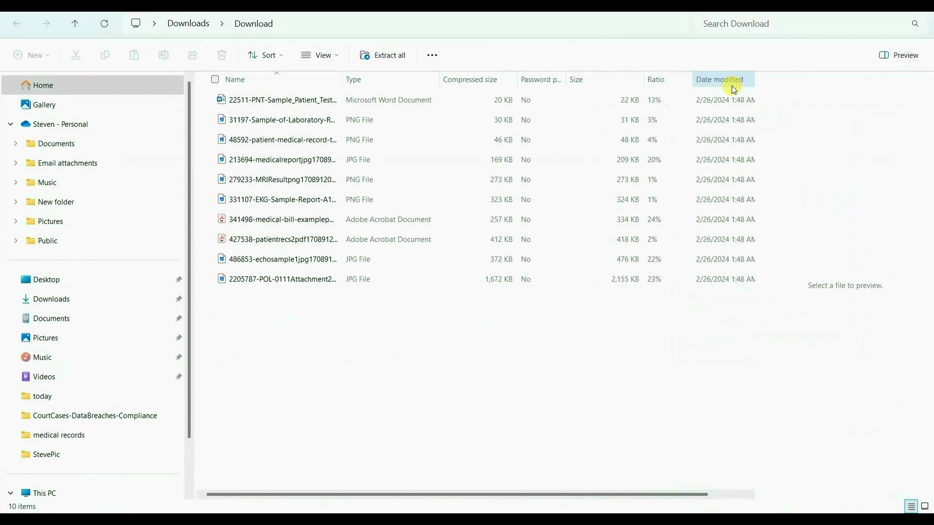
left_click(339, 99)
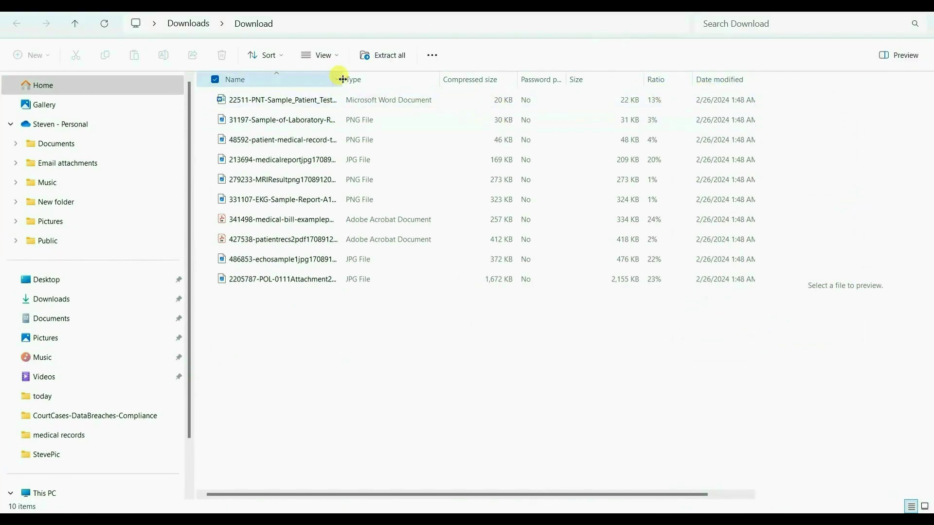
left_click_drag(342, 79, 453, 80)
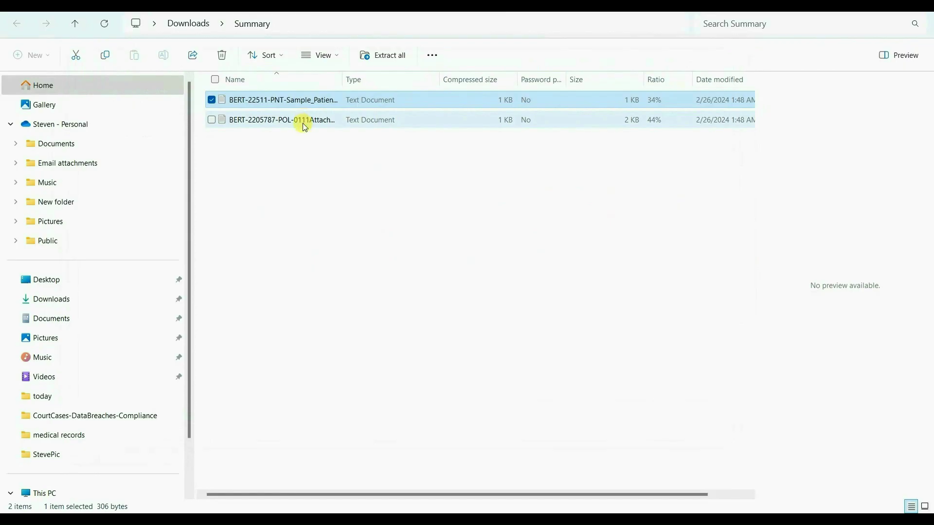
double_click(302, 119)
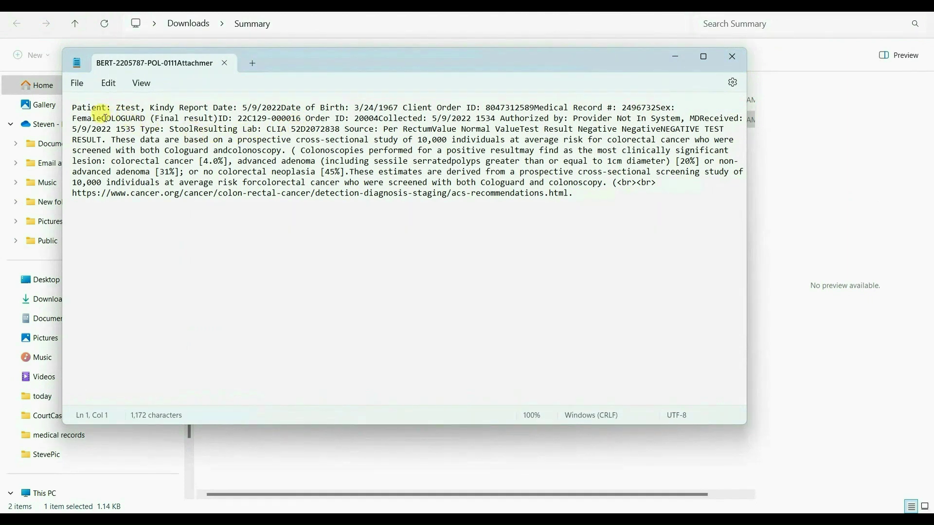
Step: Highlight COLOGUARD and NEGATIVE TEST in the attachment summary, then close it
left_click_drag(101, 118, 141, 119)
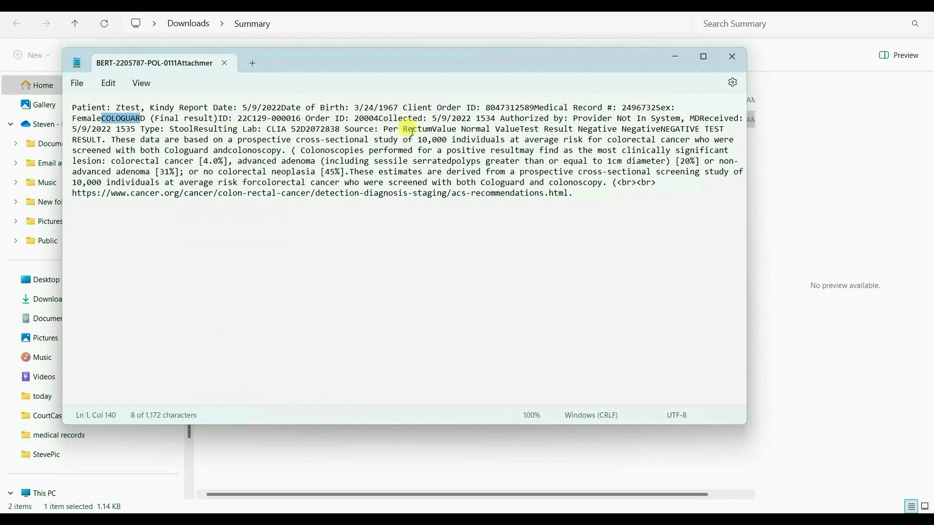
left_click(663, 130)
left_click_drag(661, 130, 725, 131)
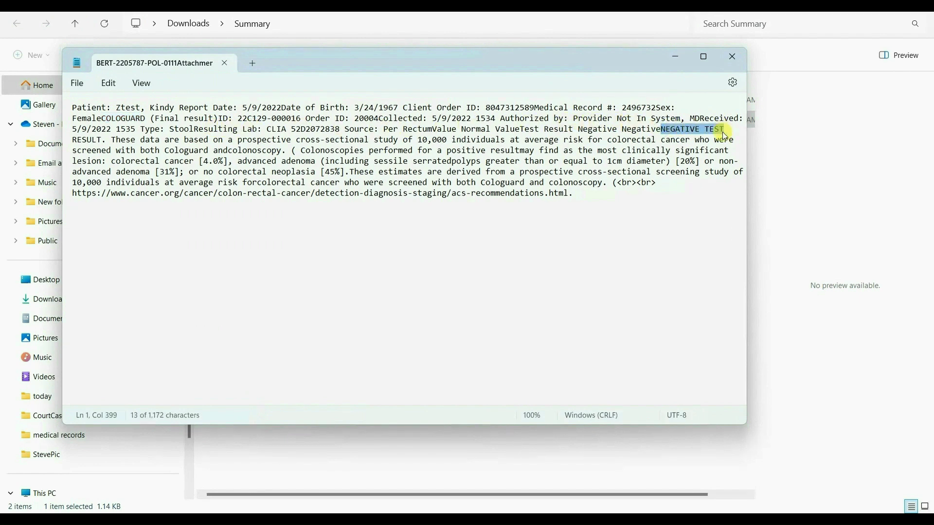
left_click(733, 59)
Step: Open the Sample Patient letter summary, highlight HIV and NEGATIVE, then close it
left_click(285, 102)
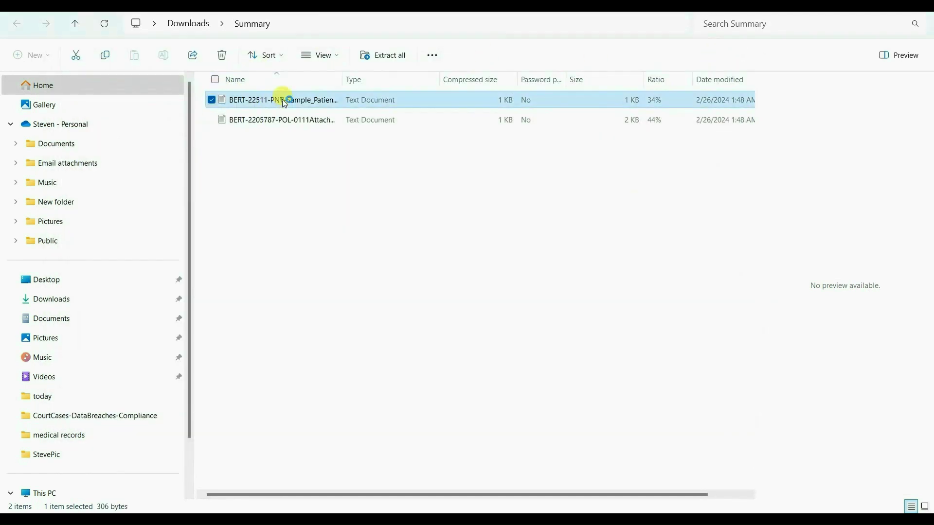
double_click(284, 104)
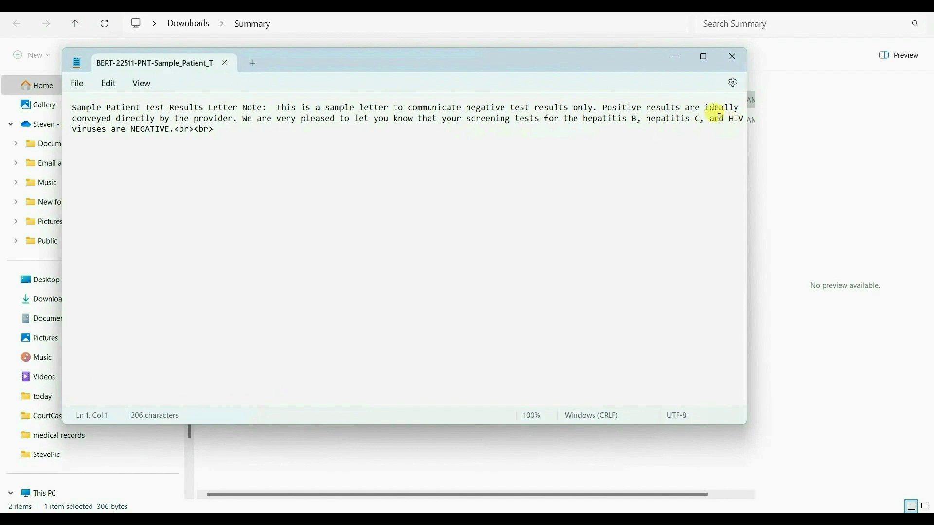
left_click_drag(726, 118, 734, 119)
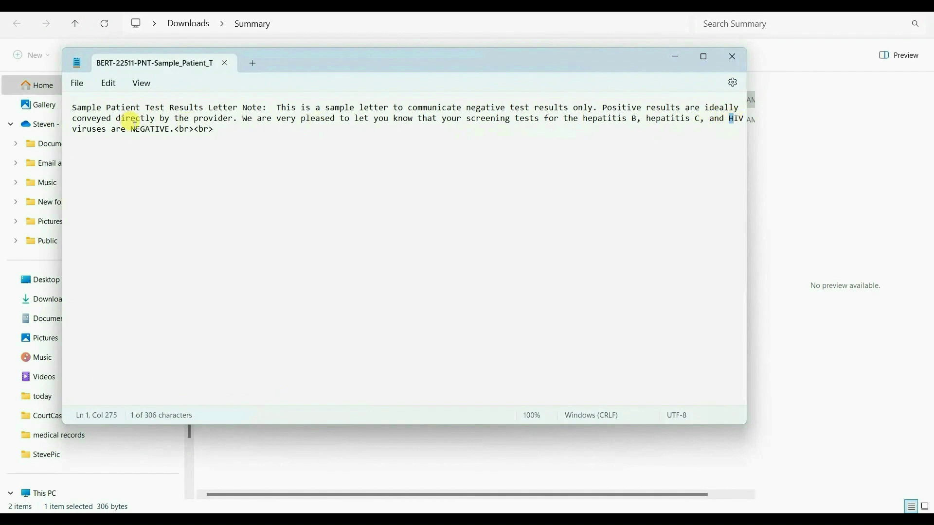
left_click_drag(133, 129, 166, 129)
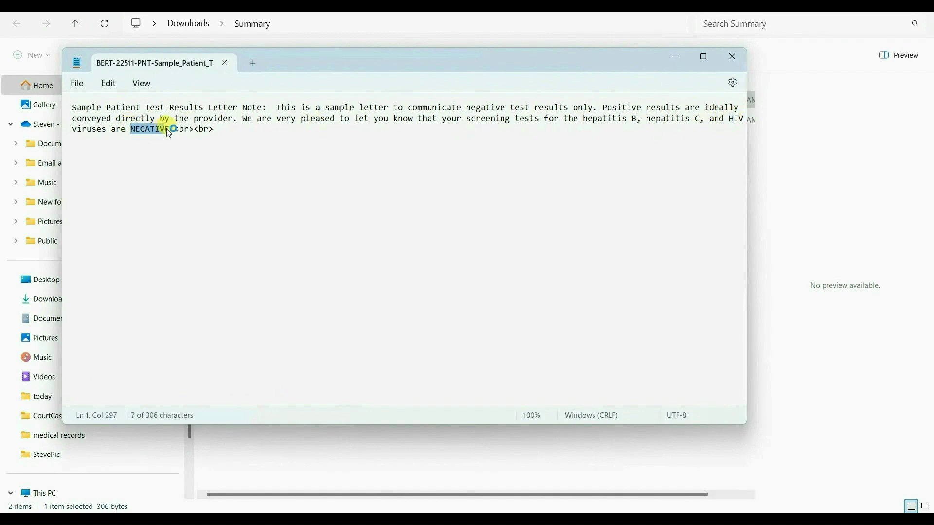
left_click(738, 57)
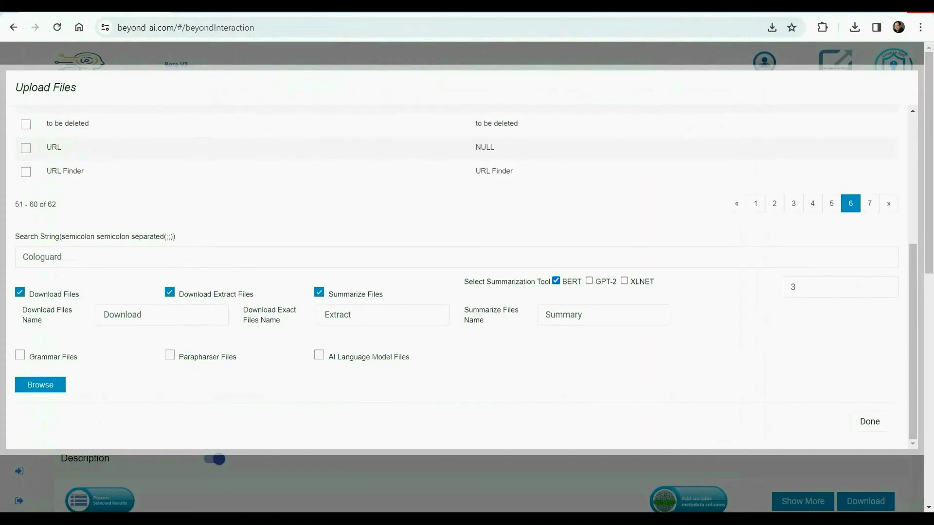
Step: Reopen the patient letter from Extract.zip, highlight its social security number line, and close both copies
left_click(854, 27)
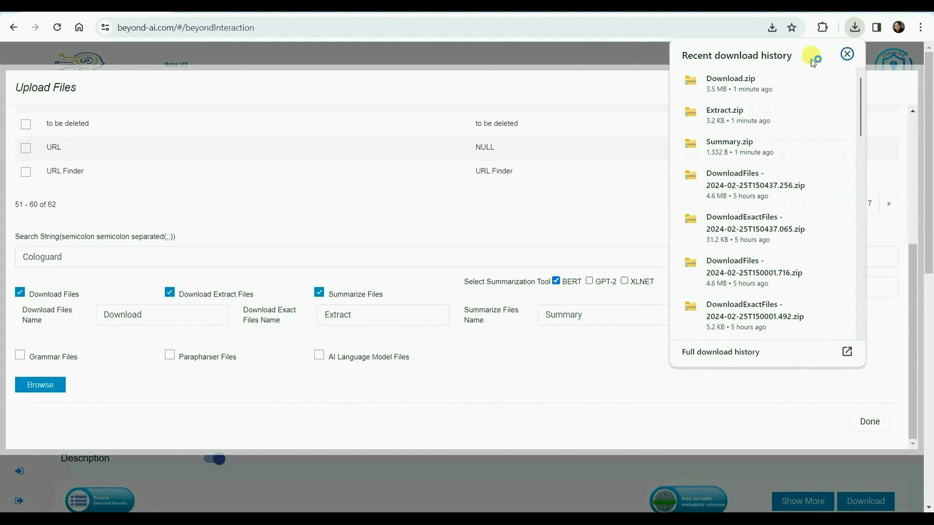
left_click(797, 80)
left_click(737, 114)
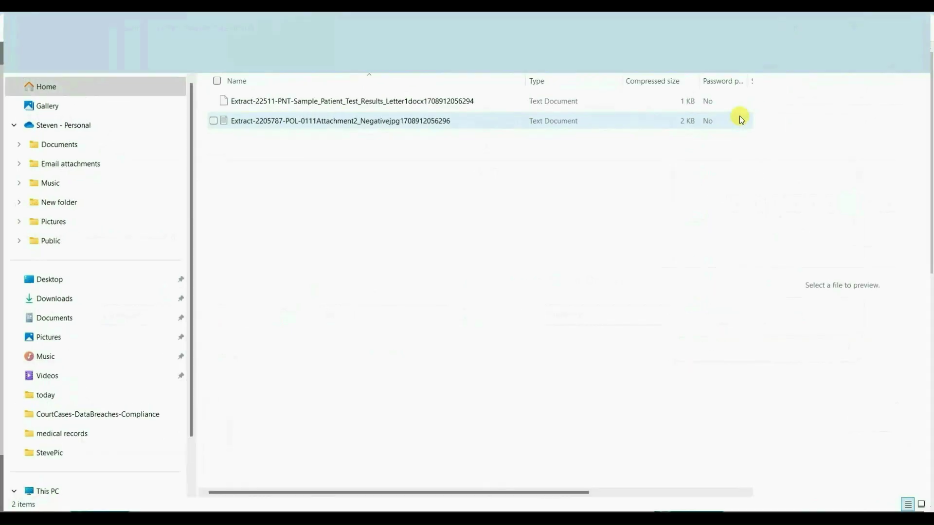
double_click(313, 102)
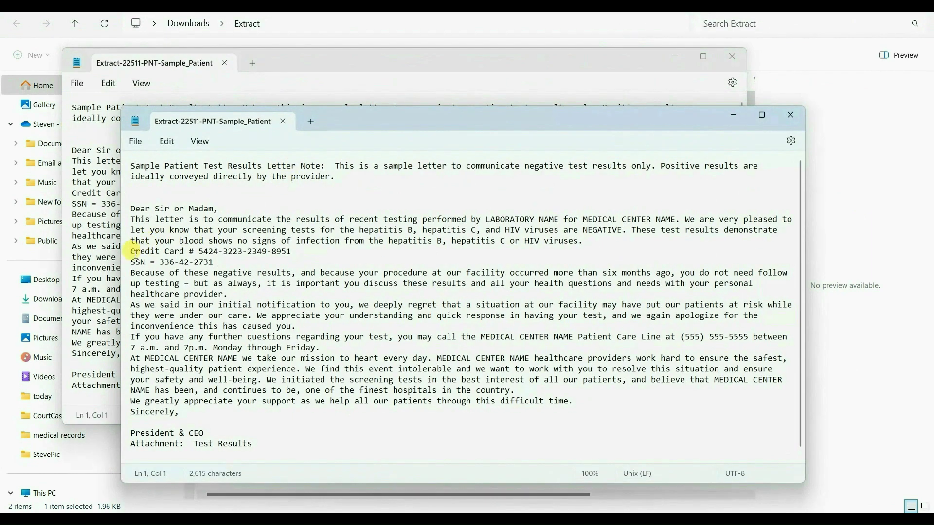
triple_click(127, 263)
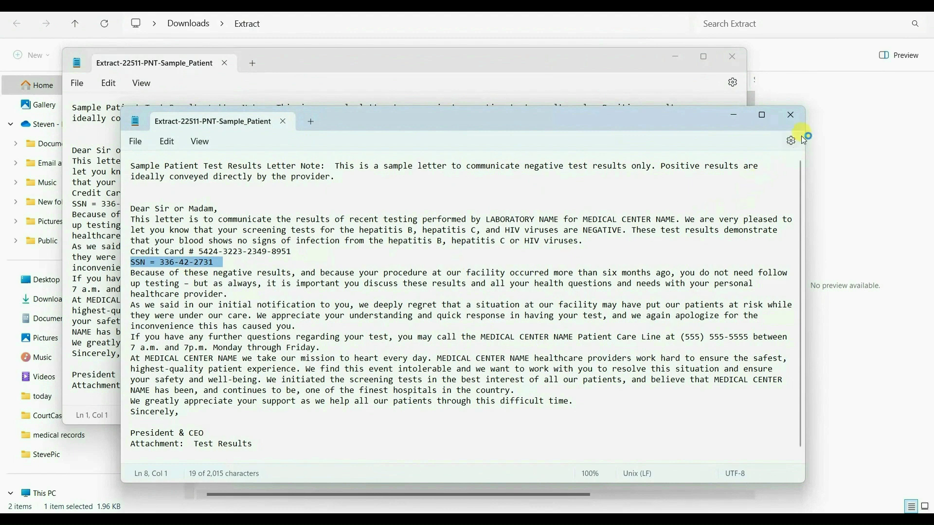
left_click(793, 116)
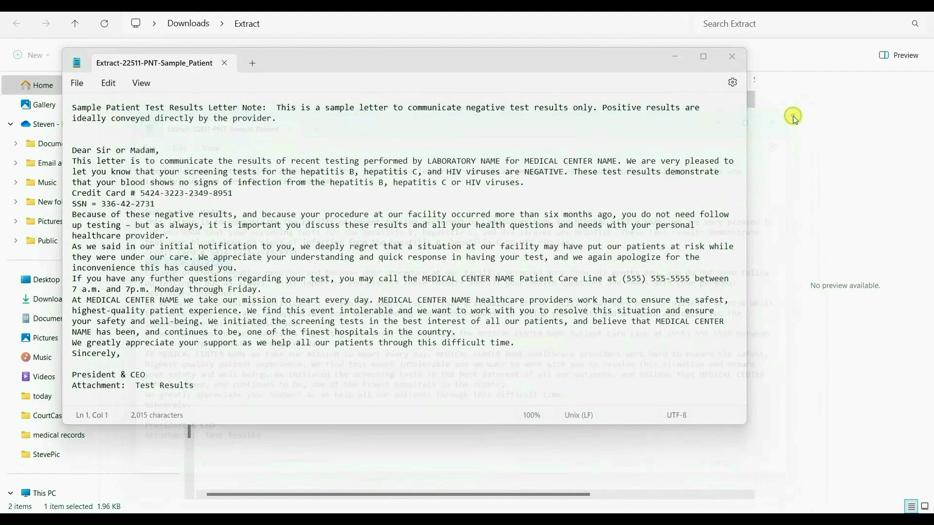
left_click(730, 60)
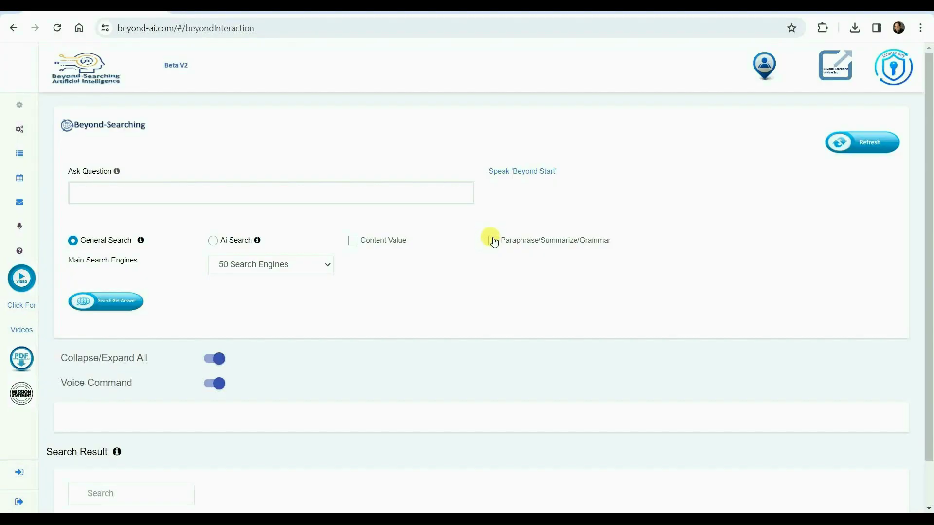
Step: Turn on Paraphrase/Summarize/Grammar and open the directory upload options
left_click(489, 239)
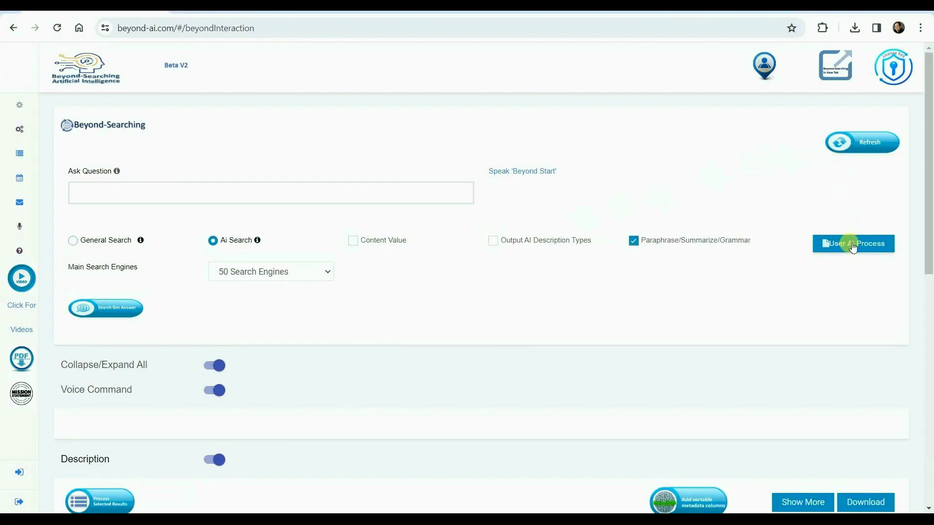
left_click(852, 244)
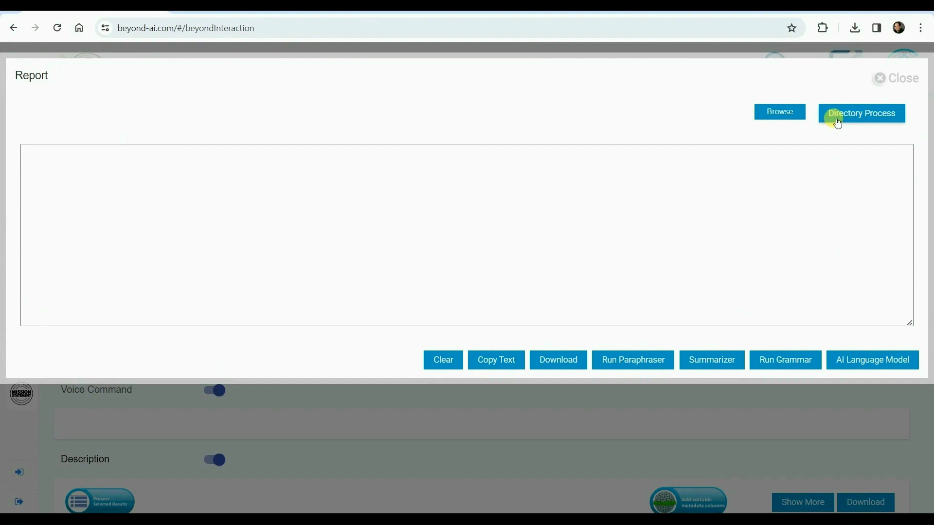
left_click(838, 116)
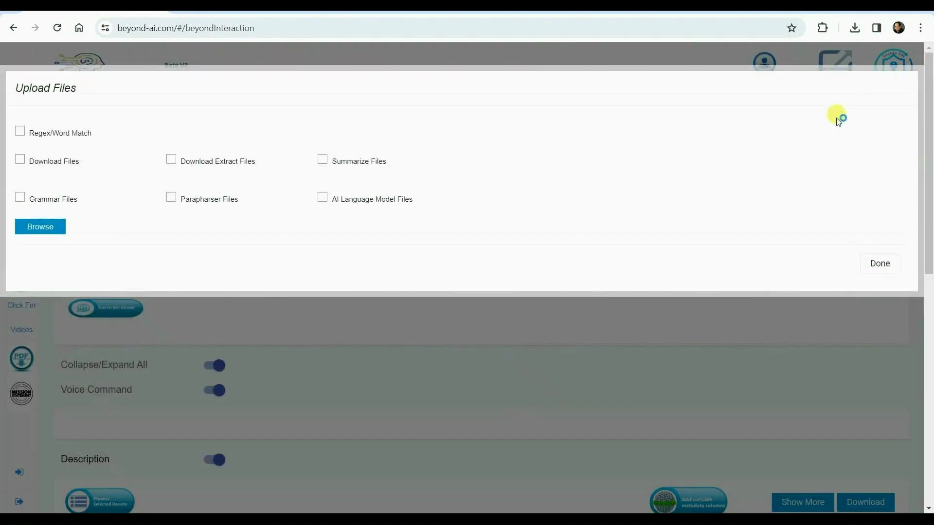
Step: Turn on Regex/Word Match and tick the Amounts 200,000 and over with $ sign pattern
left_click(20, 131)
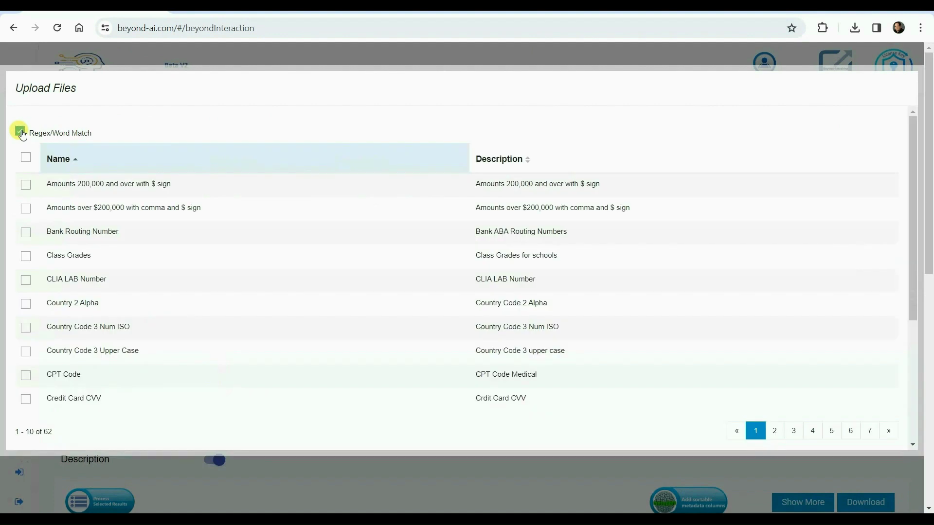
left_click(25, 185)
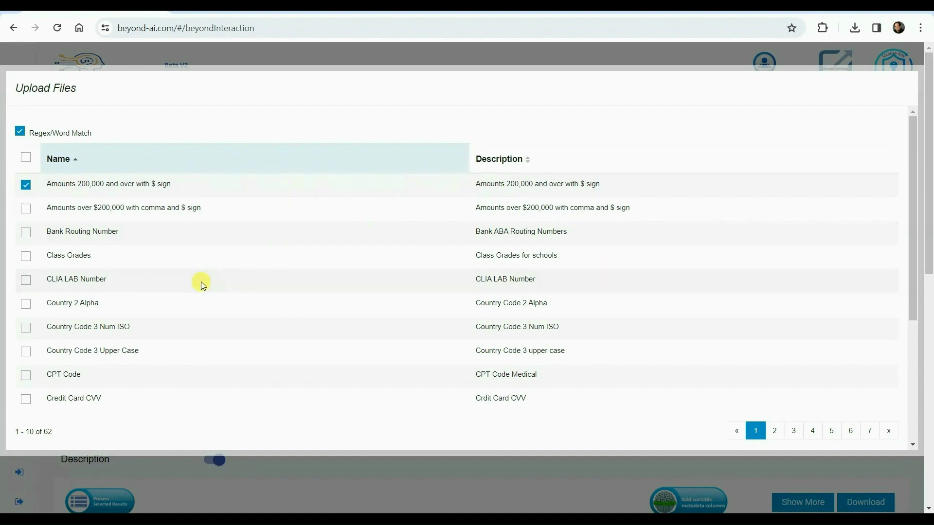
scroll(202, 281, "down", 5)
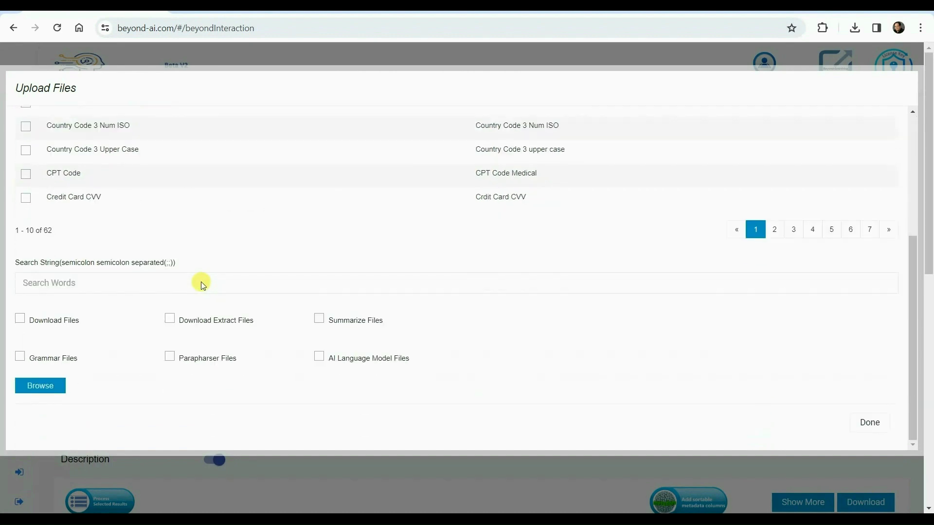
Step: Search for 20 Civ. 10832 with Download, Download Extract and Summarize Files turned on
left_click(90, 283)
type("20 Civ. 10832")
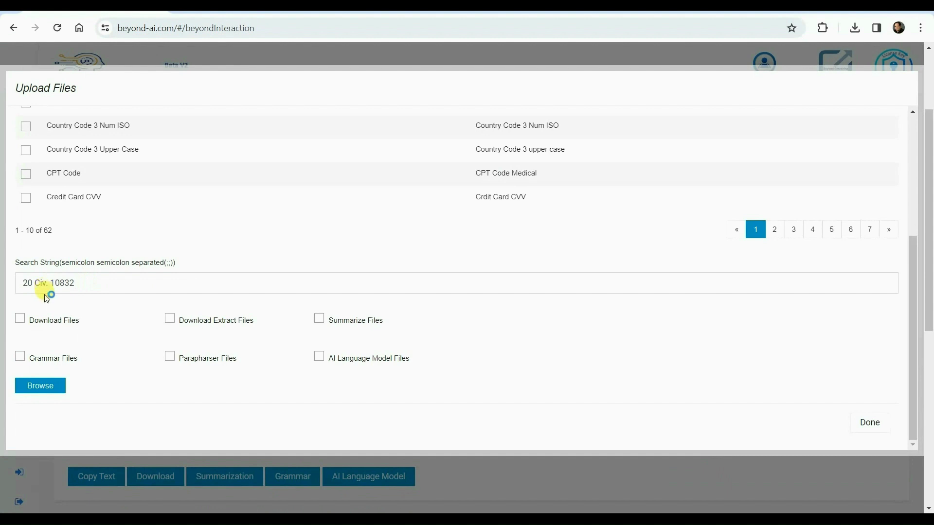
left_click(31, 320)
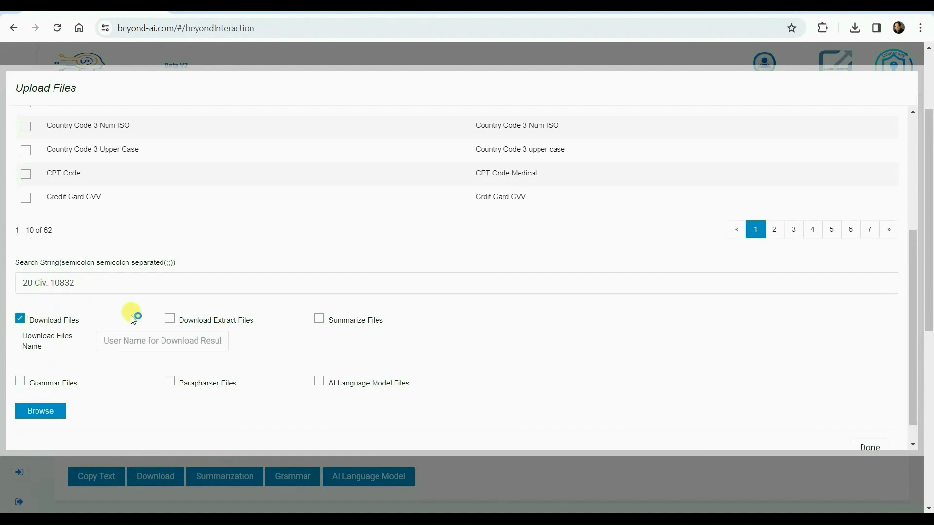
left_click(170, 319)
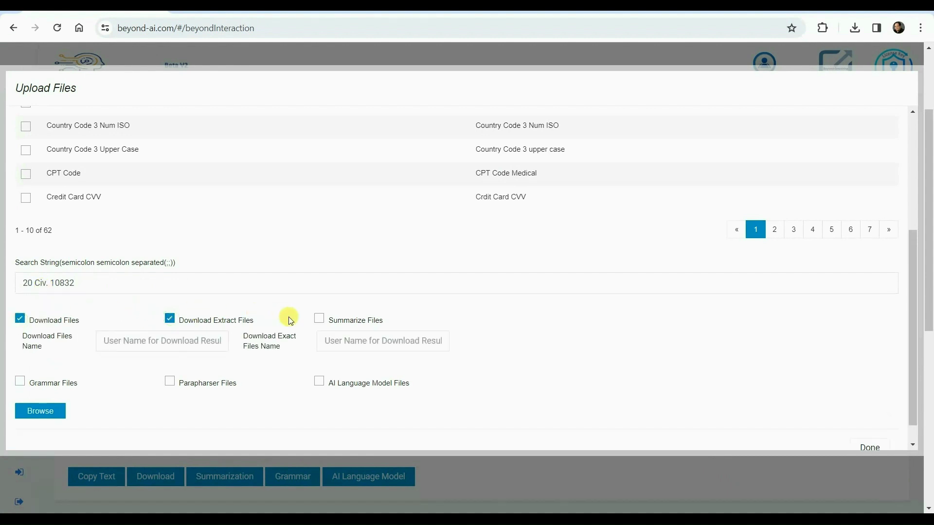
left_click(320, 319)
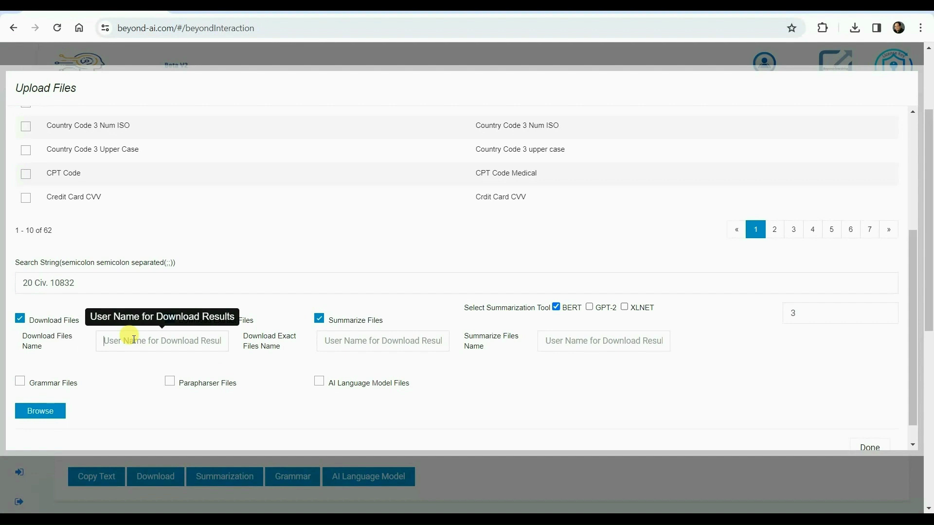
Step: Name the outputs Legal Download, Legal Extract and Legal Summary, and set the summarization count to 12
left_click(134, 339)
type("Legal Download")
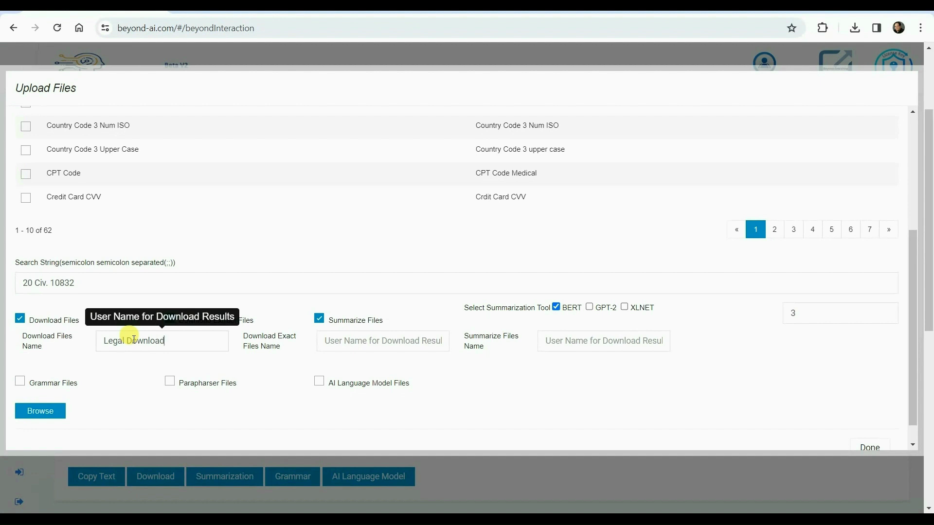
type("Legal Extract")
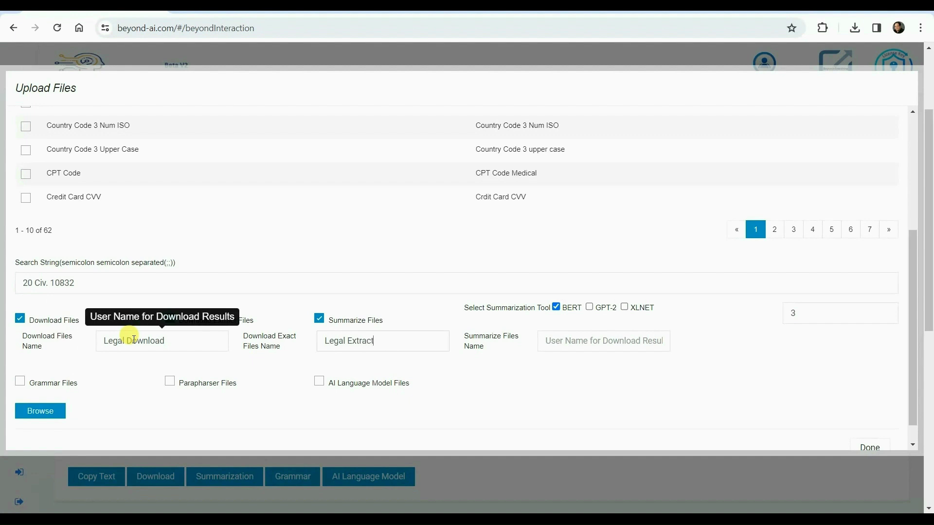
type("Legal Summary")
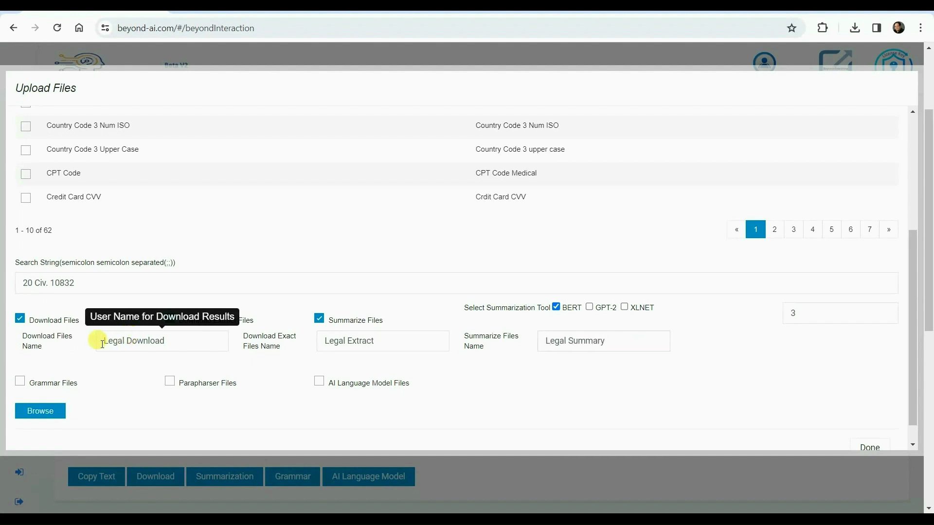
scroll(45, 371, "down", 1)
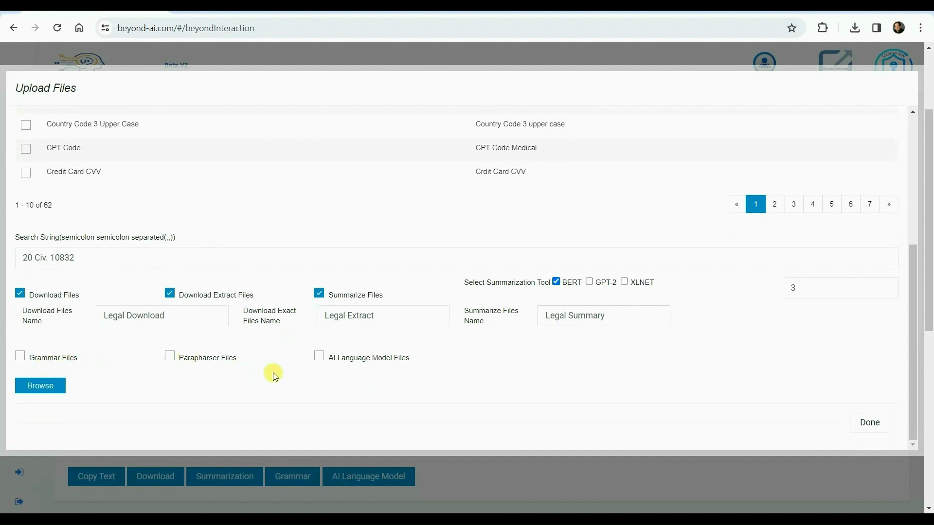
double_click(798, 287)
type("12")
Step: Upload every file in video1 > CourtCases-DataBreaches-Compliance
left_click(40, 386)
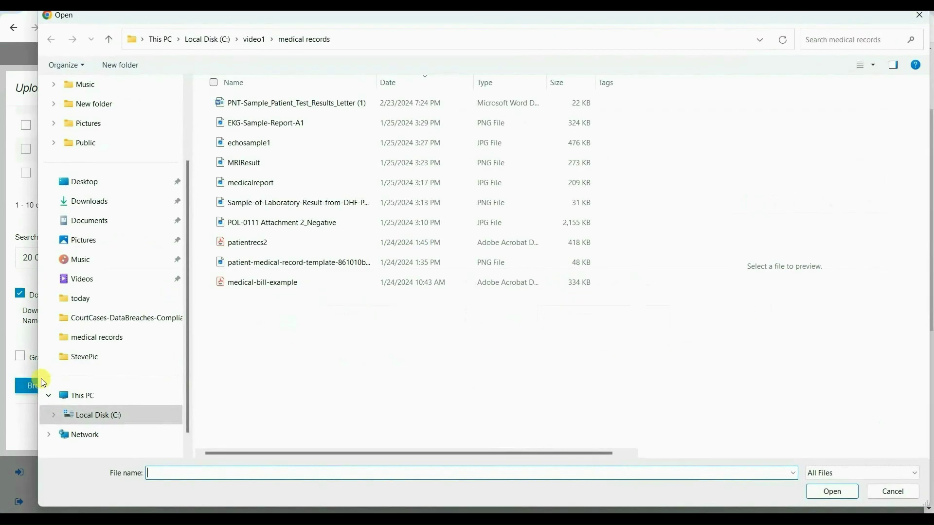
left_click(257, 39)
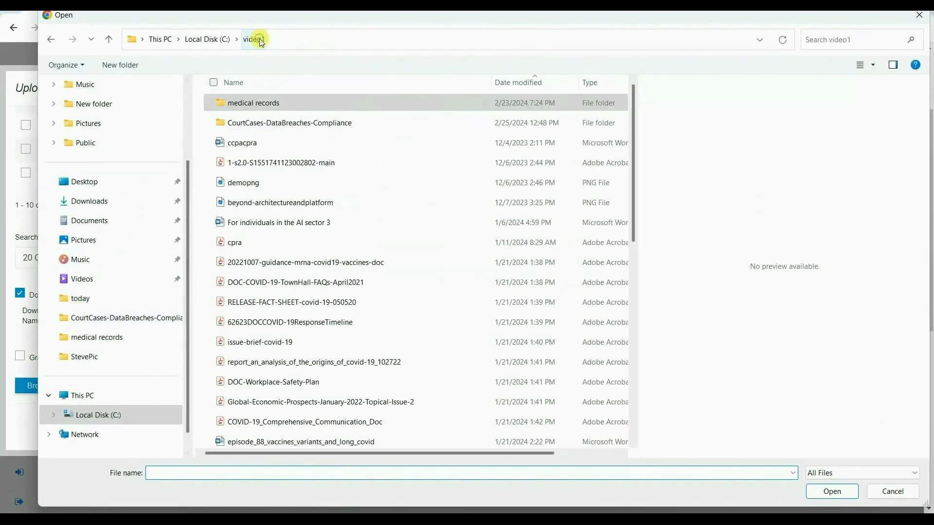
double_click(246, 125)
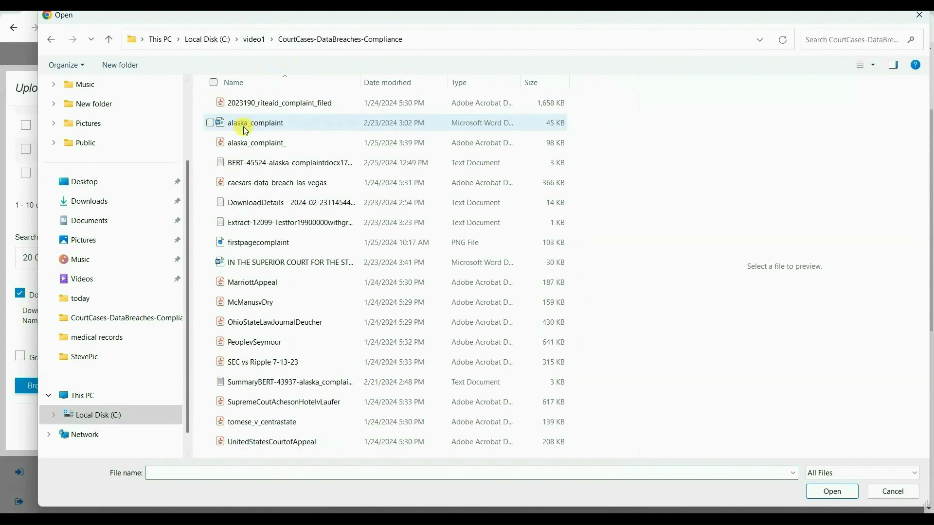
left_click(215, 82)
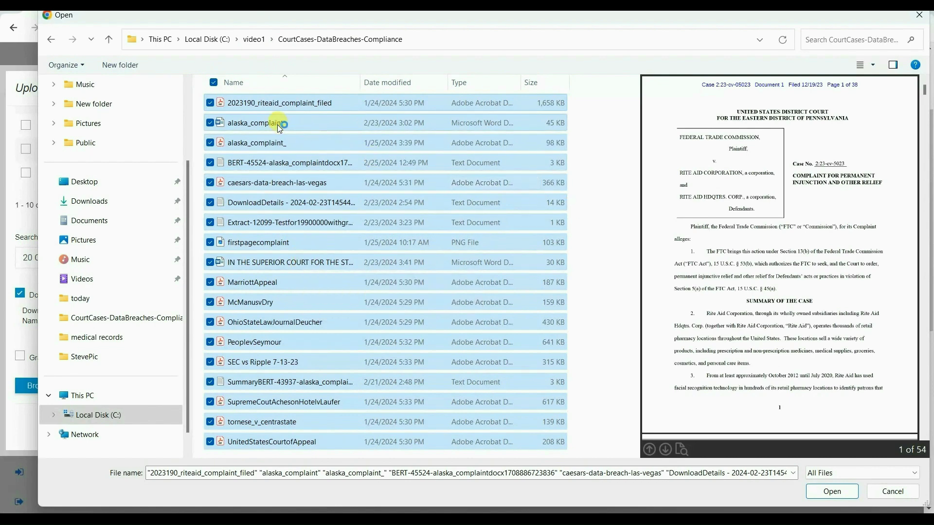
left_click(831, 492)
scroll(720, 377, "down", 6)
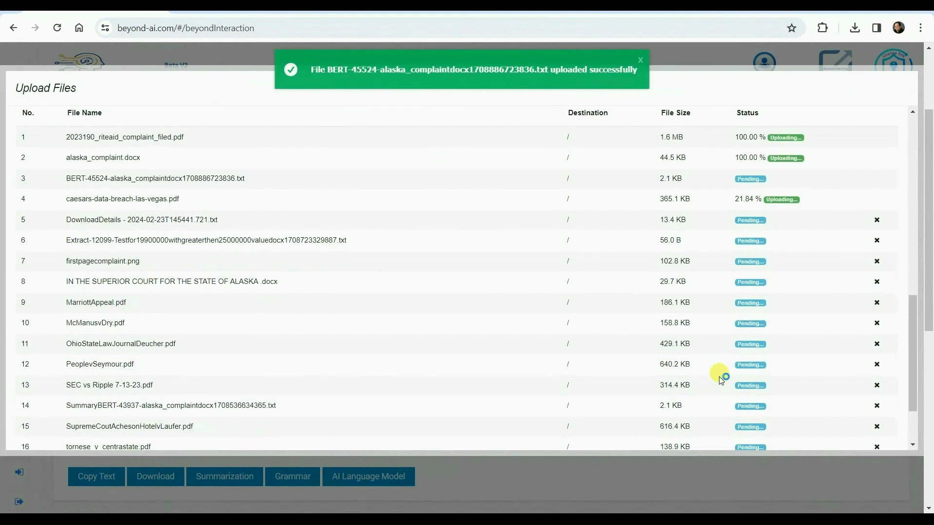
Step: Watch the upload table until LegalExtract.zip and LegalSummary.zip are downloaded
scroll(721, 379, "down", 4)
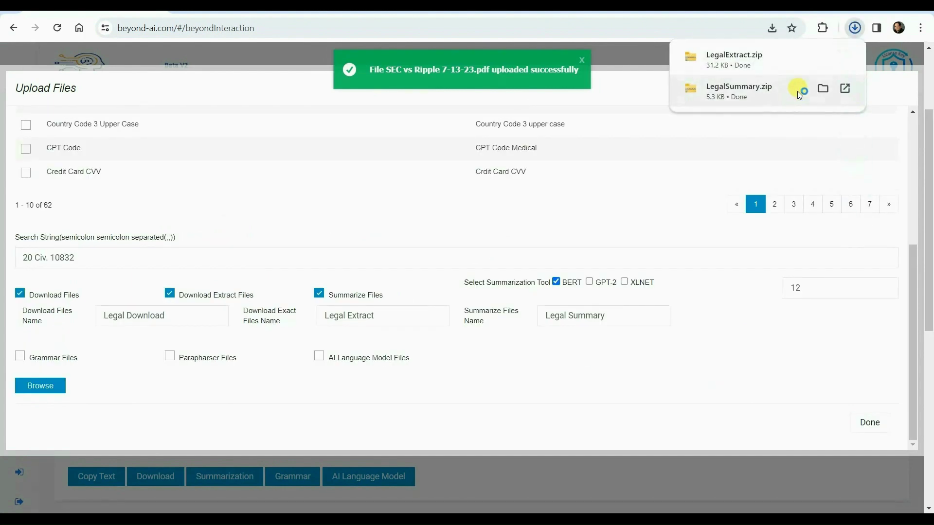
Step: Open LegalSummary.zip and read the first BERT summary, noting the 799,000 dollar amount
left_click(743, 99)
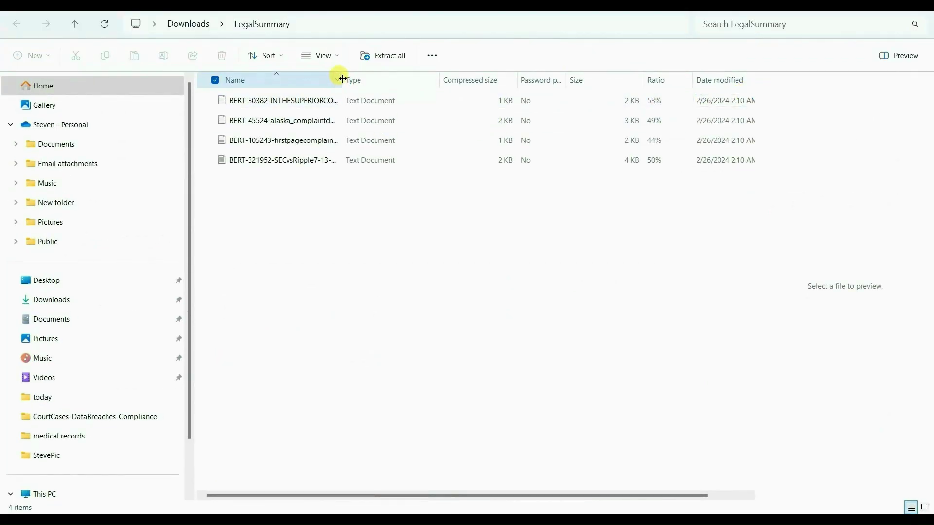
left_click_drag(343, 78, 401, 79)
left_click(299, 102)
double_click(300, 102)
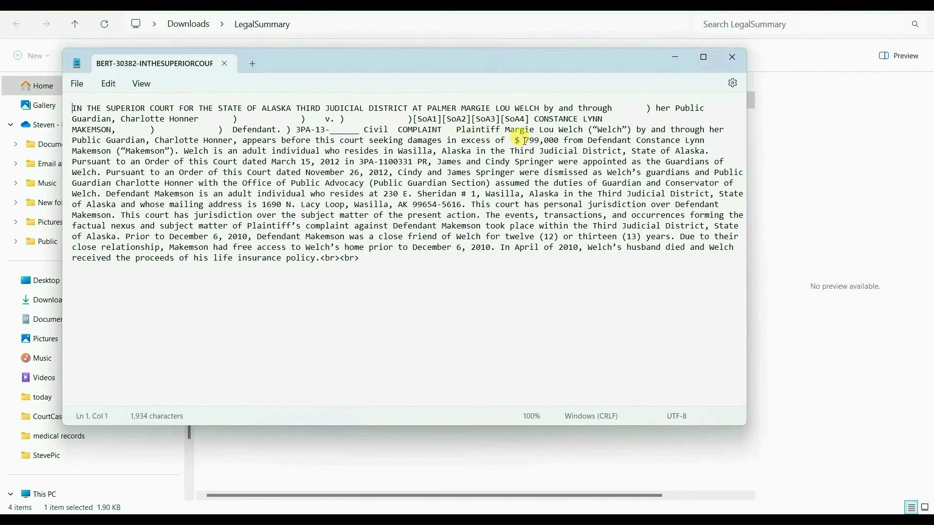
left_click_drag(525, 141, 558, 144)
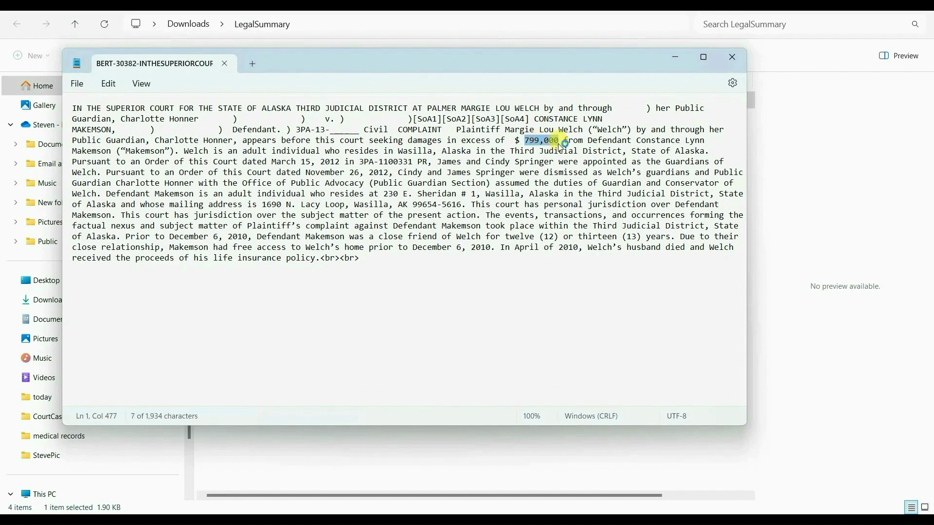
left_click(733, 58)
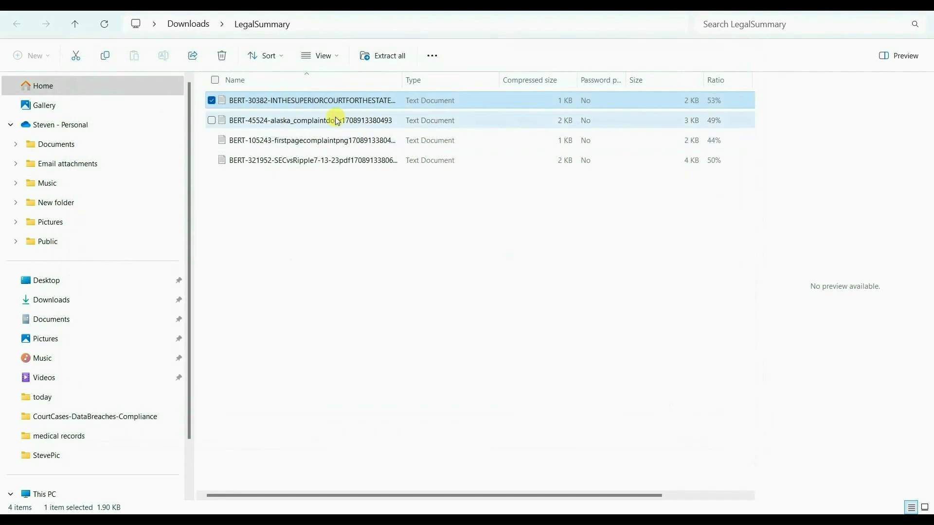
Step: Read the Alaska complaint summary ($300,640.00) and the BERT-105243 firstpage complaint summary
left_click(314, 120)
double_click(313, 120)
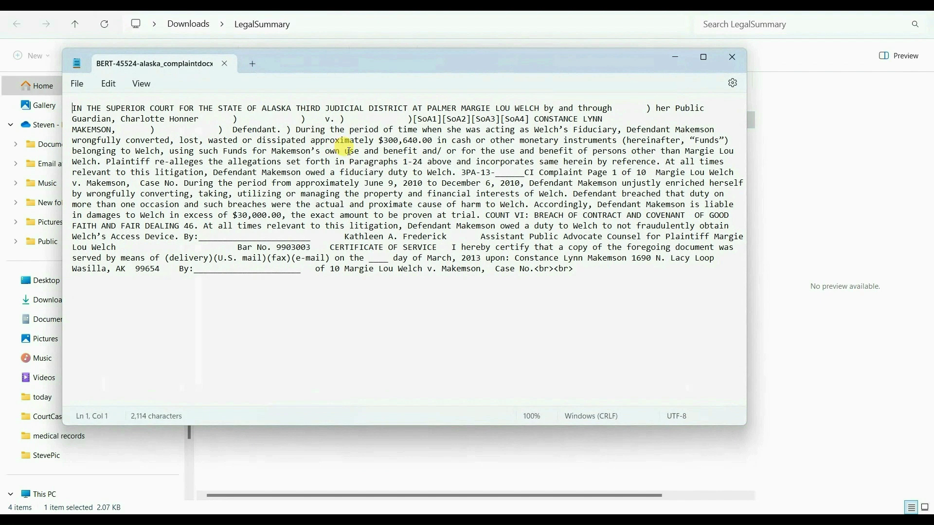
left_click_drag(382, 140, 415, 145)
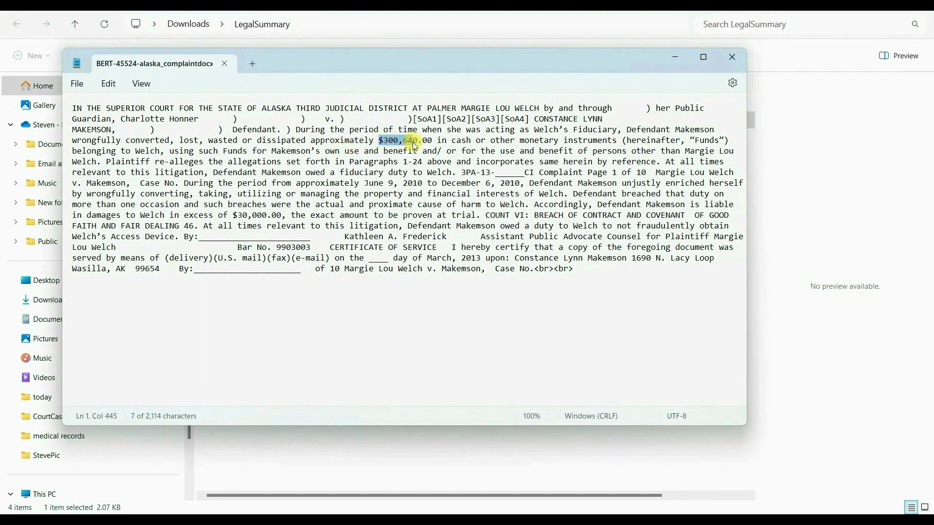
left_click(732, 57)
double_click(301, 141)
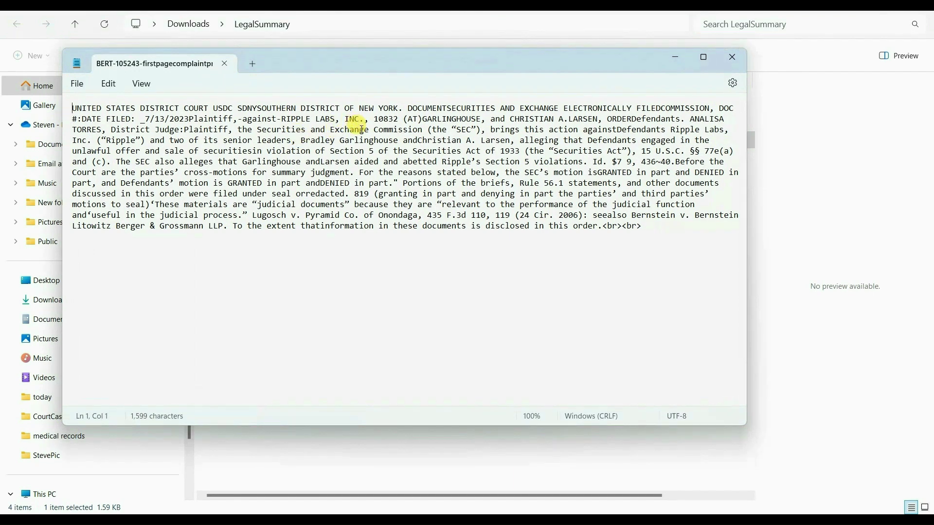
key("alt+F4")
Step: In the SEC vs Ripple summary, find each occurrence of case number 10832
double_click(296, 156)
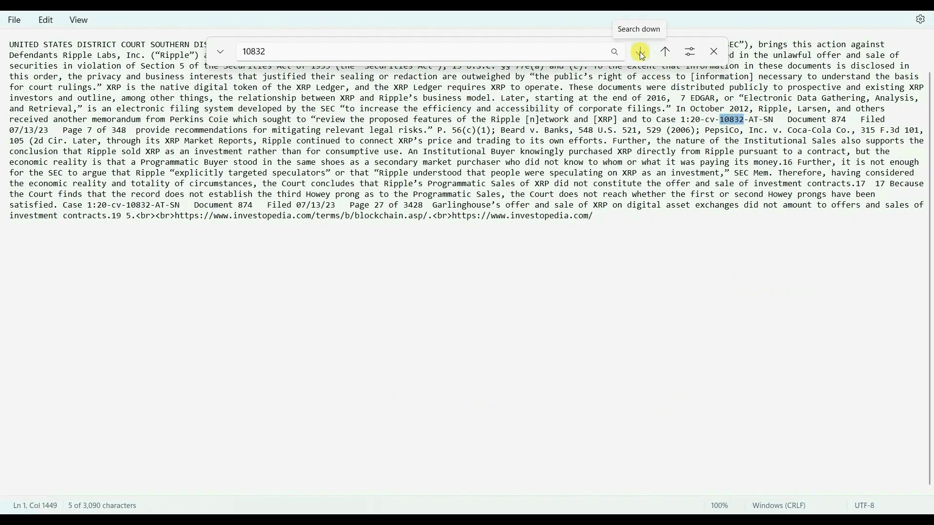
left_click_drag(690, 120, 747, 126)
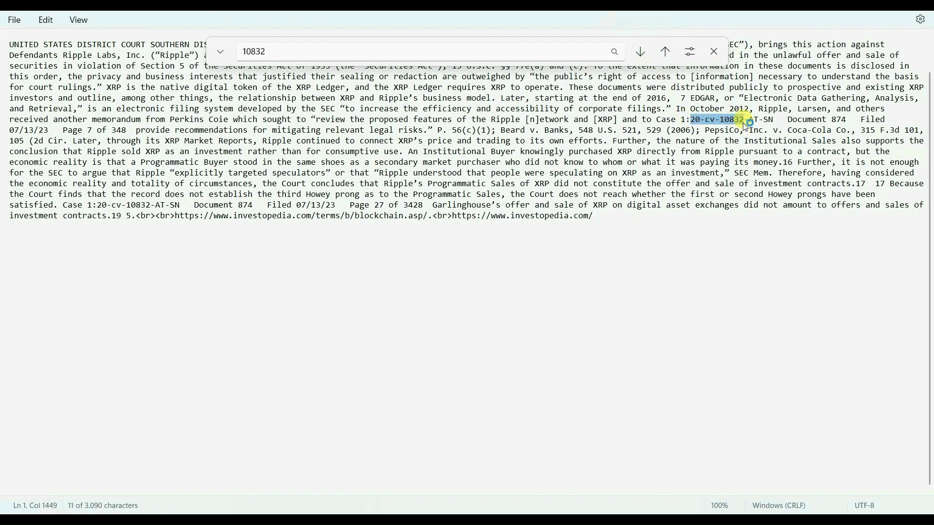
left_click(641, 52)
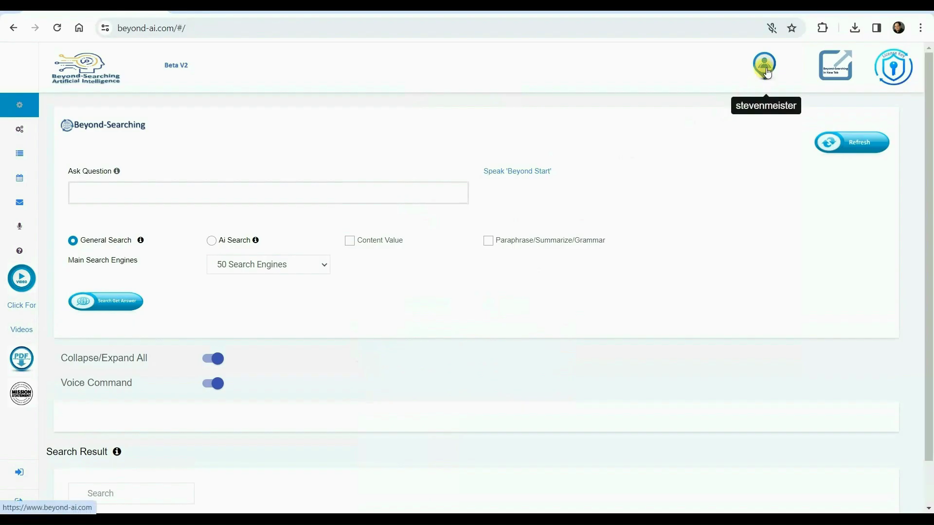
left_click(763, 64)
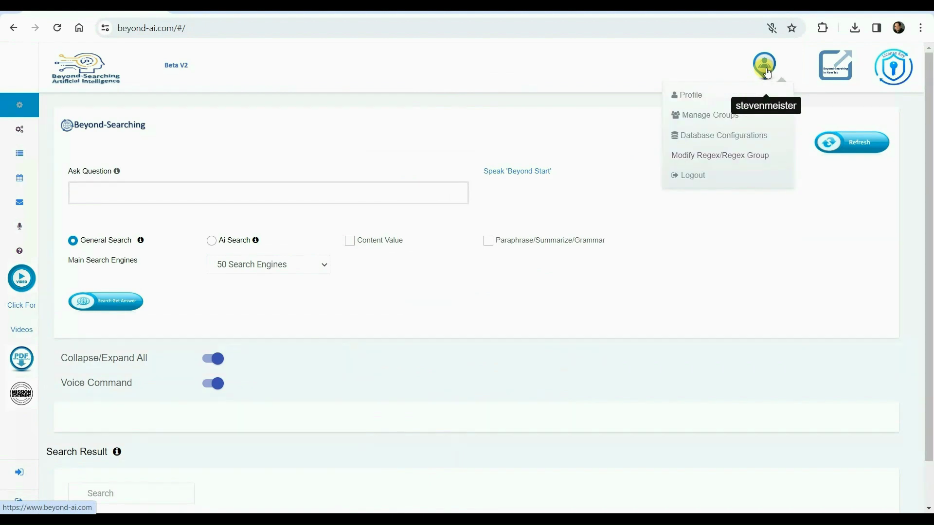
Step: On page 7 of the global regexes, copy the CLIA LAB Number expression and cancel the edit
left_click(712, 155)
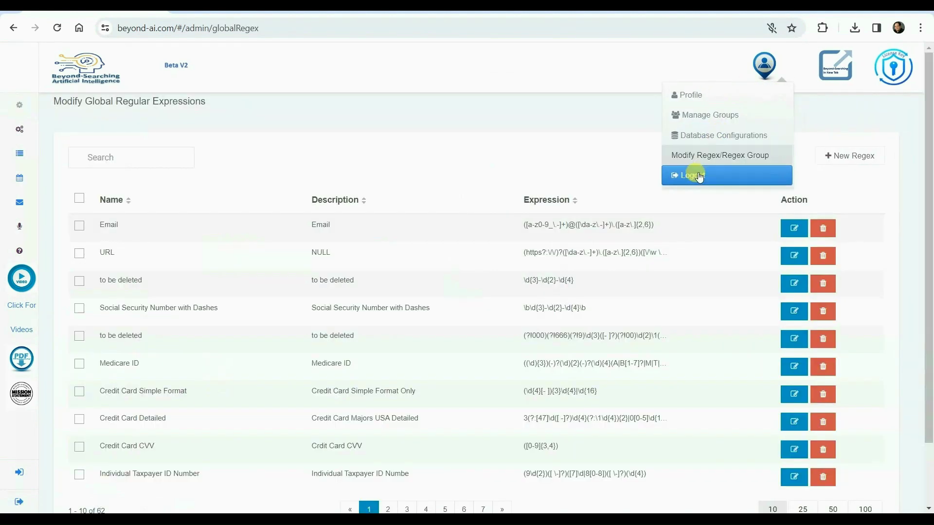
scroll(396, 318, "down", 1)
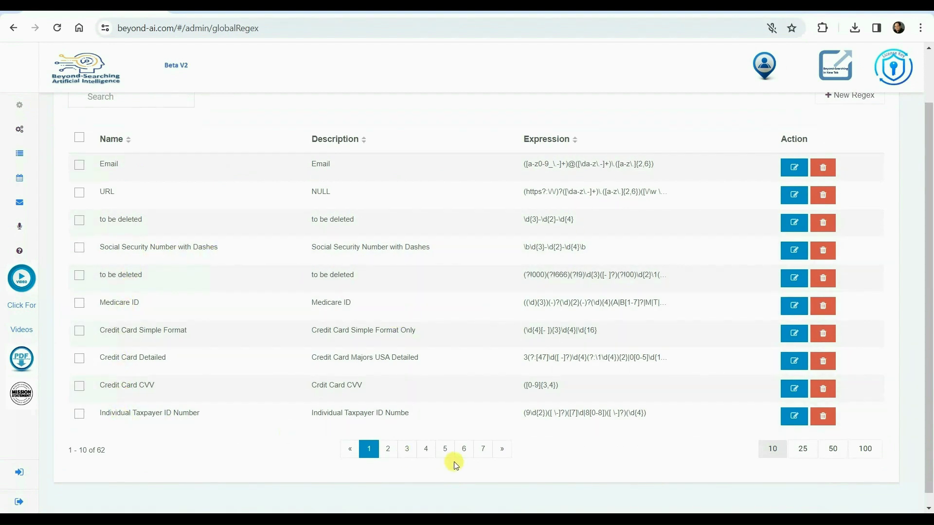
left_click(482, 447)
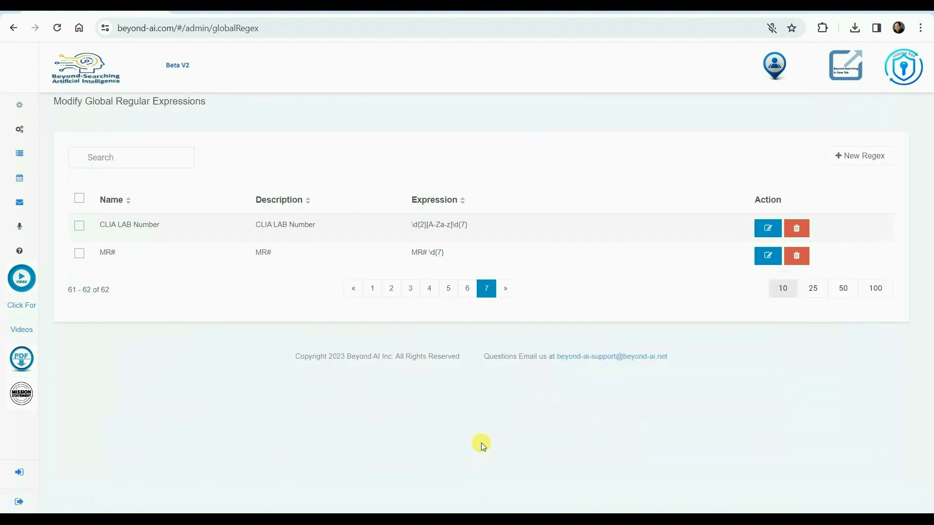
left_click(771, 230)
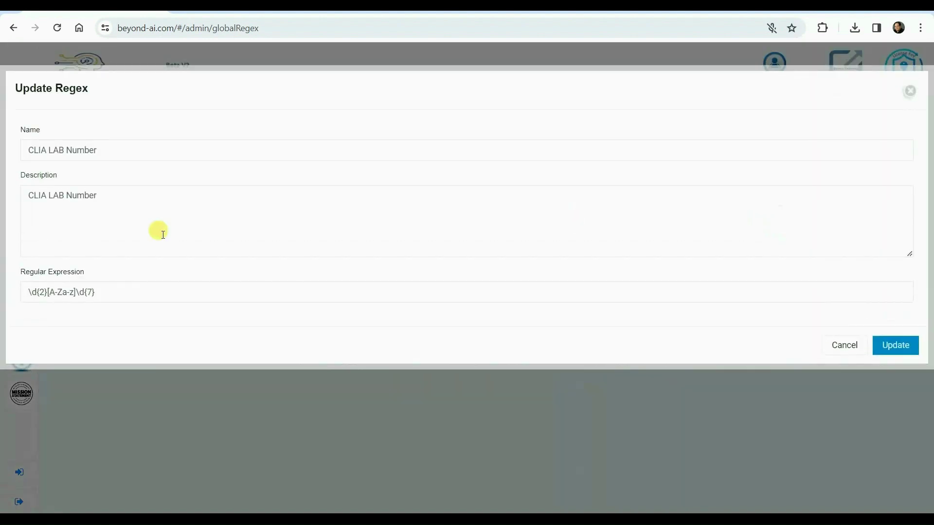
left_click_drag(113, 294, 10, 294)
key("ctrl+c")
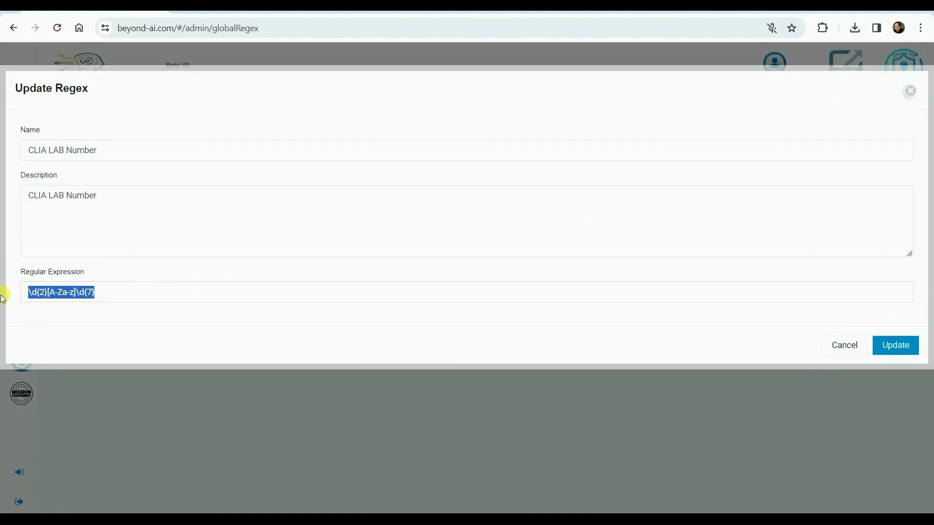
left_click(314, 225)
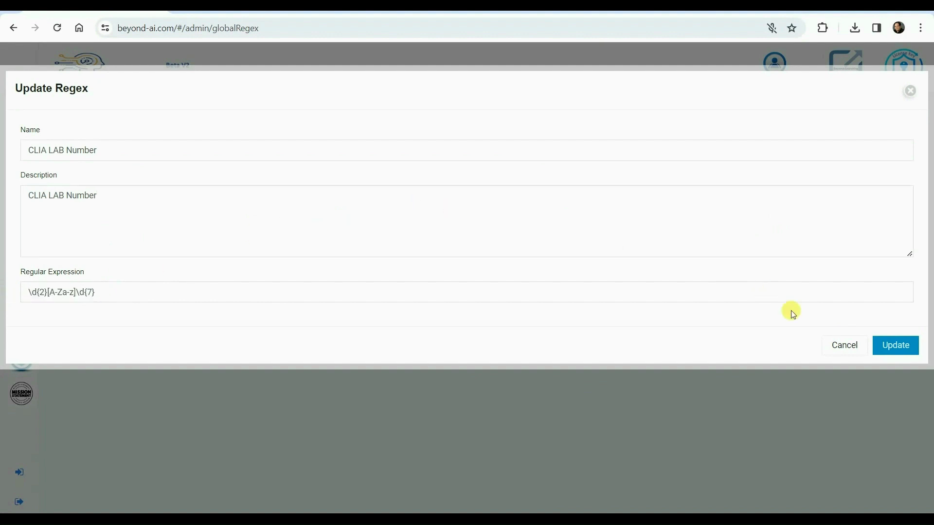
left_click(836, 346)
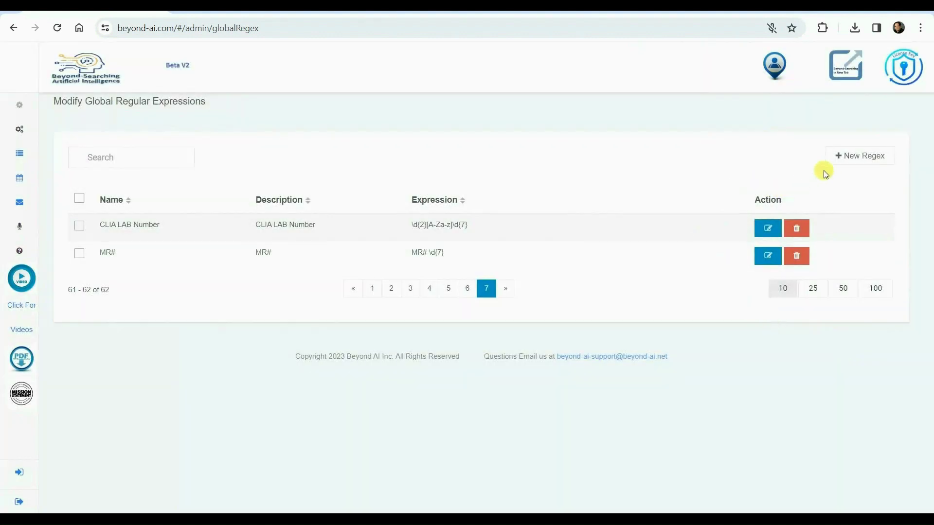
left_click(842, 164)
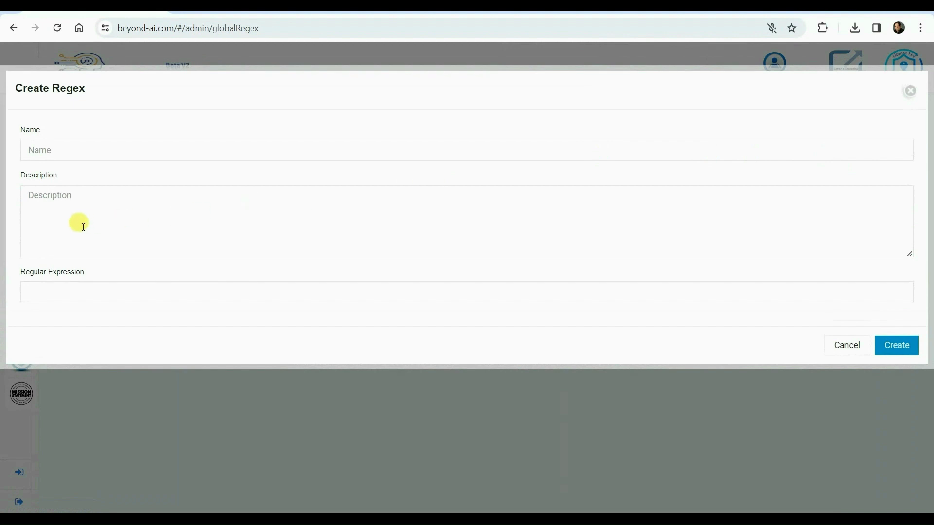
Step: Create the Medical Id regex with expression \d{2}[A-Za-z]\d{7}, using Medical Id as its name and description
left_click(69, 287)
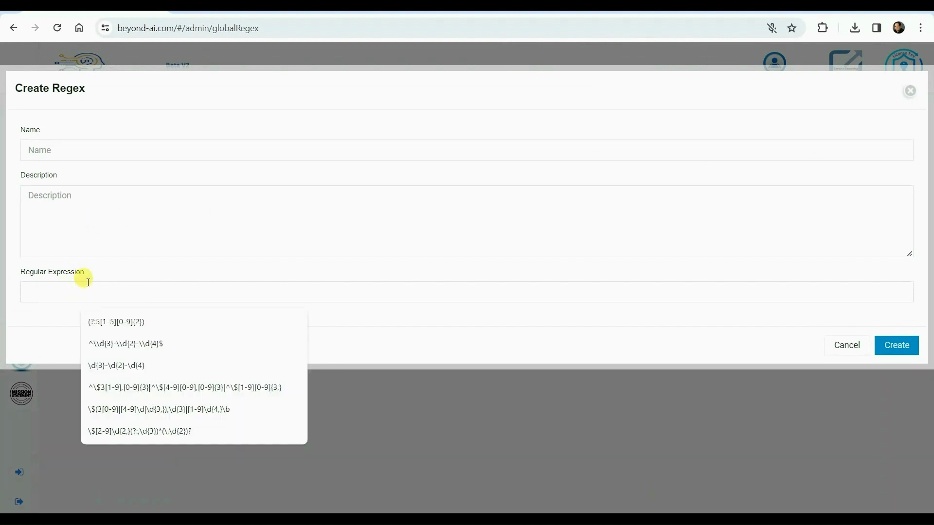
key("ctrl+v")
left_click(84, 221)
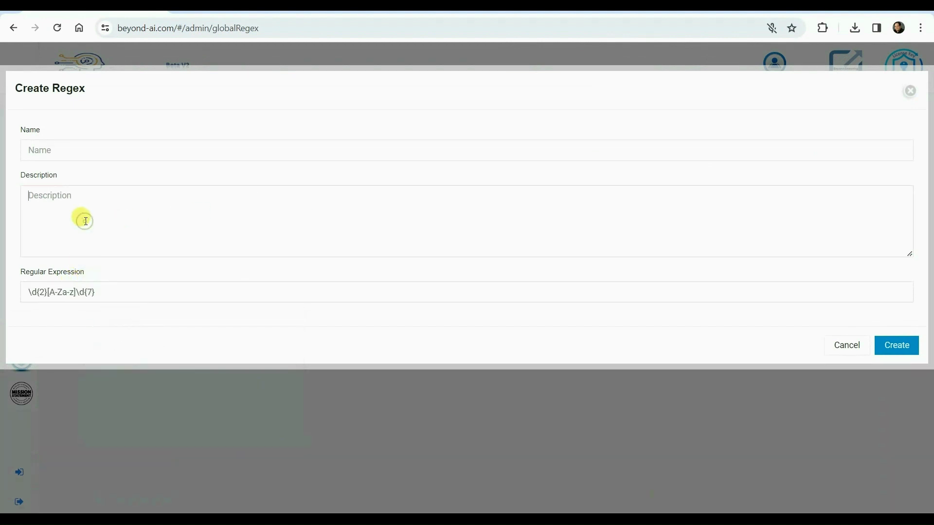
type("Me")
left_click_drag(84, 194, 15, 194)
key("ctrl+c")
left_click(79, 148)
key("ctrl+v")
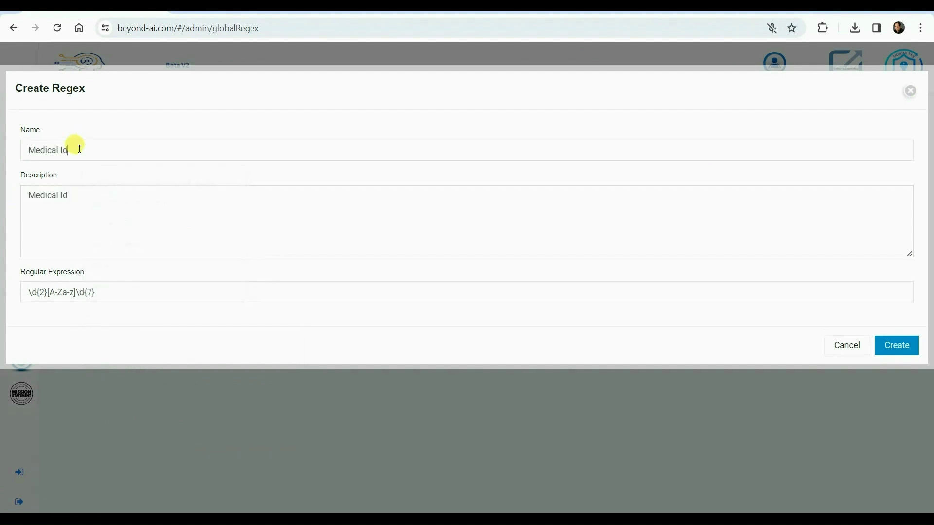
left_click(887, 347)
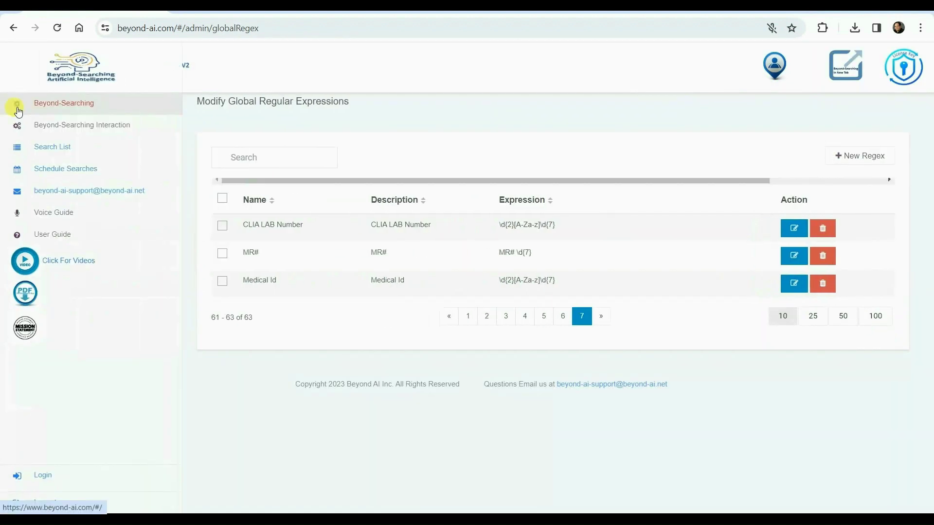
left_click(18, 112)
Step: Switch to AI Search with Paraphrase/Summarize/Grammar and regex and word matching turned on
left_click(525, 240)
left_click(816, 246)
left_click(869, 111)
left_click(20, 131)
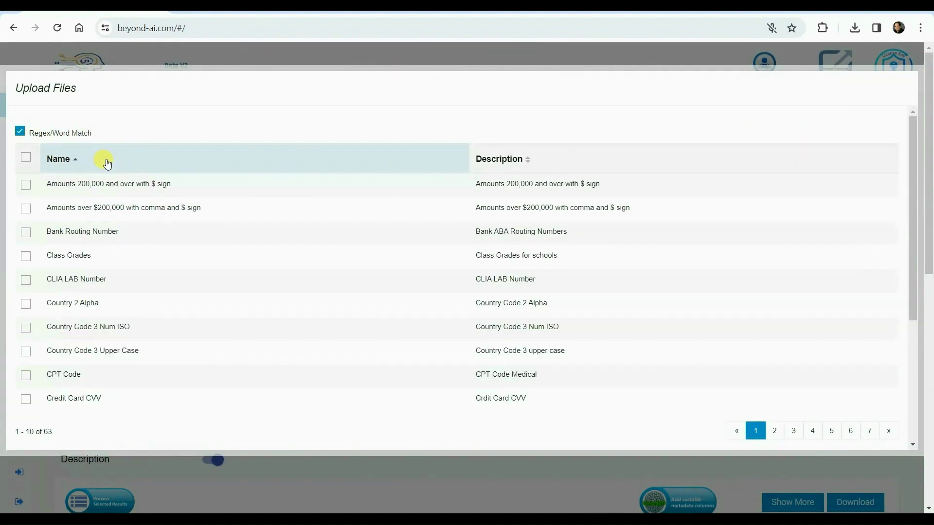
left_click(812, 431)
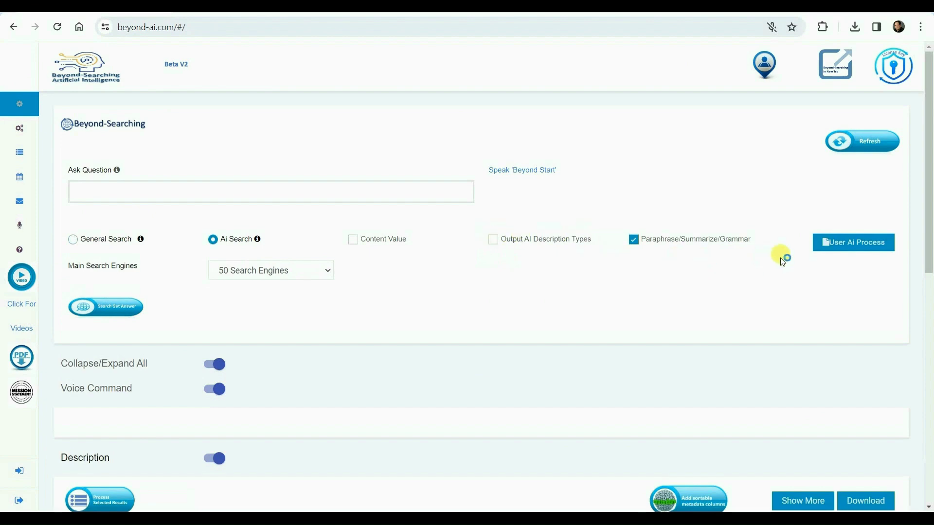
Step: Upload the alaska_complaint Word file through the User Ai Process report
left_click(833, 243)
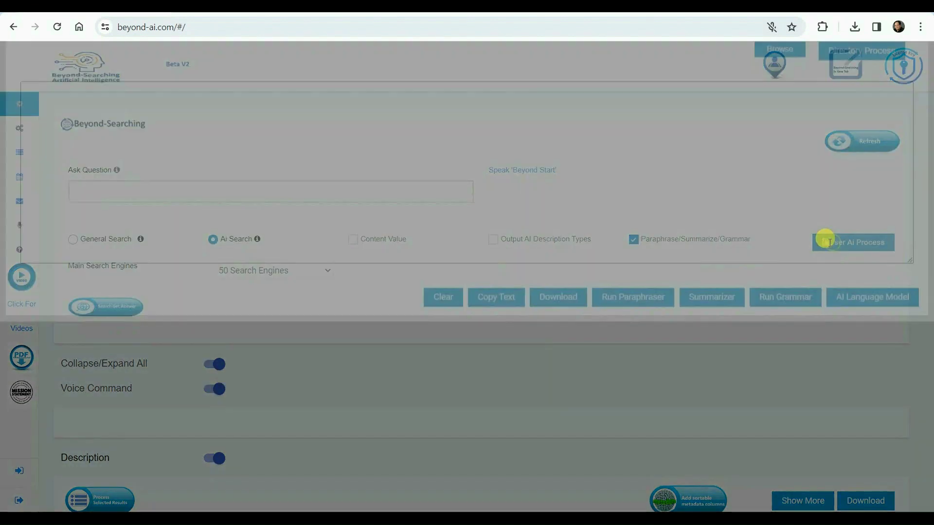
left_click(773, 110)
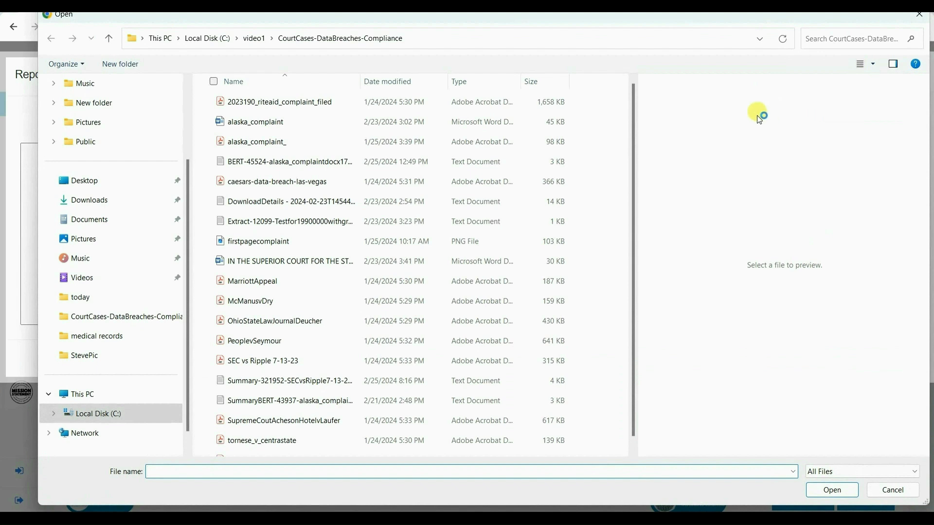
left_click(258, 123)
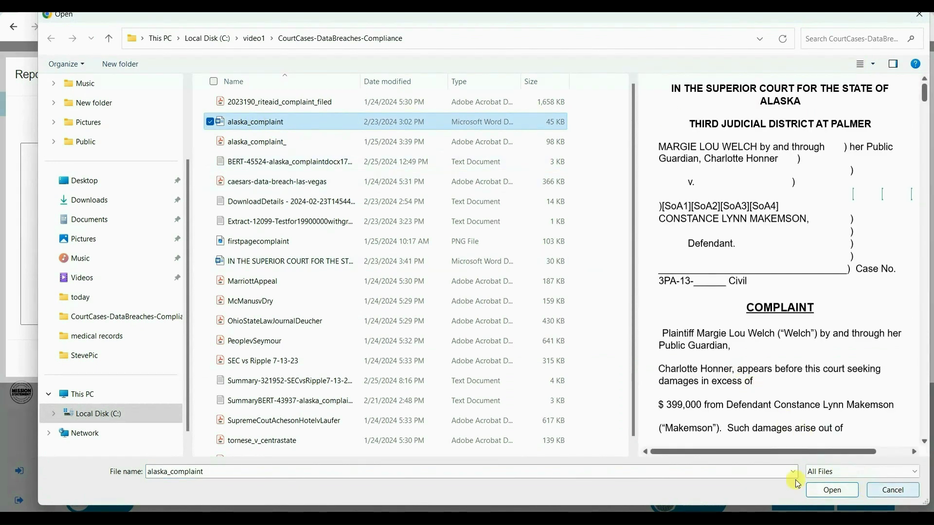
left_click(829, 491)
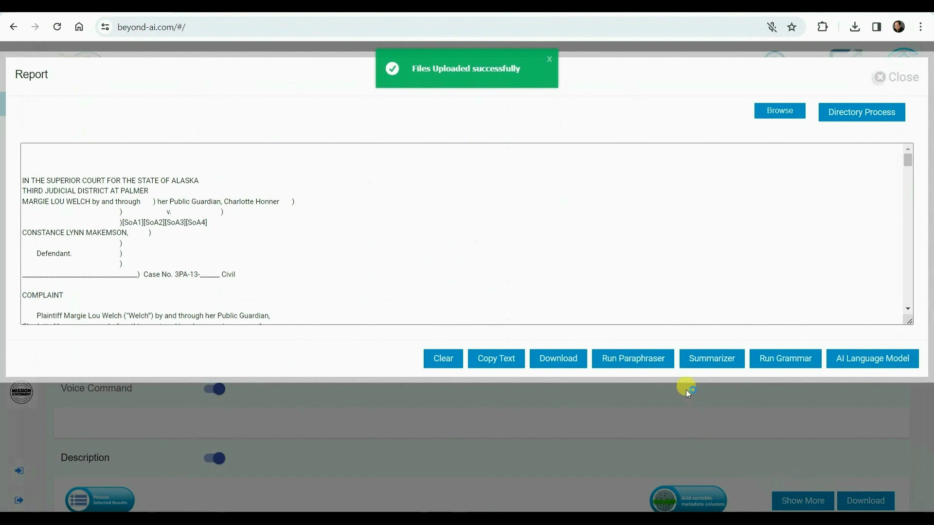
Step: Run the GPT-2 summarizer on the Alaska complaint with 1 sentence
left_click(720, 358)
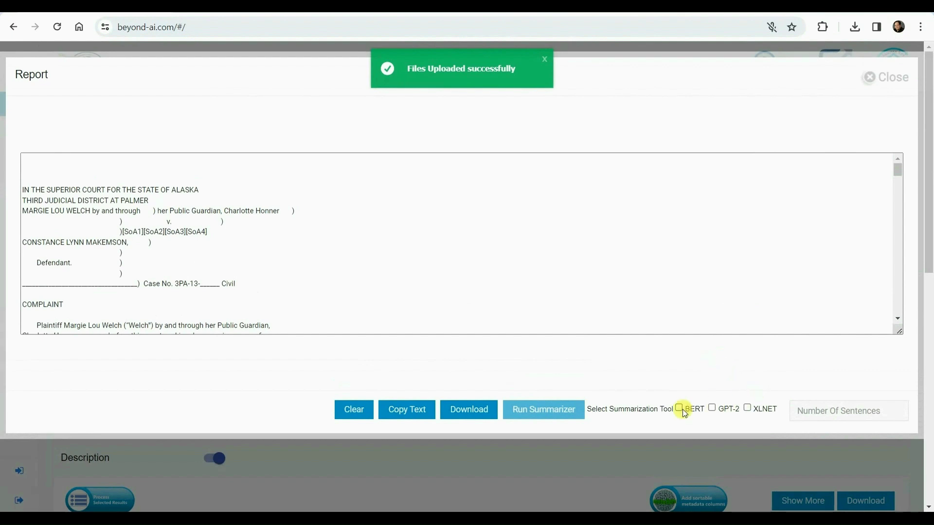
left_click(713, 409)
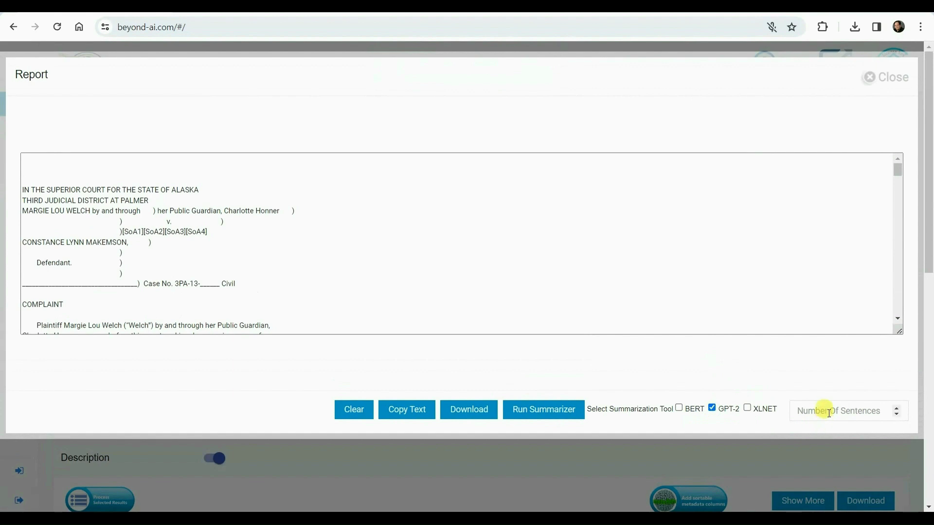
type("15")
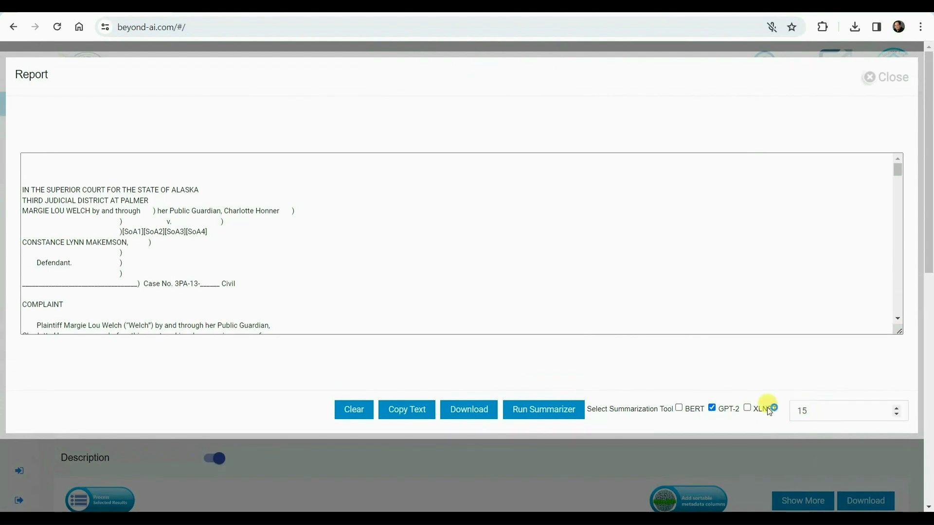
left_click(540, 412)
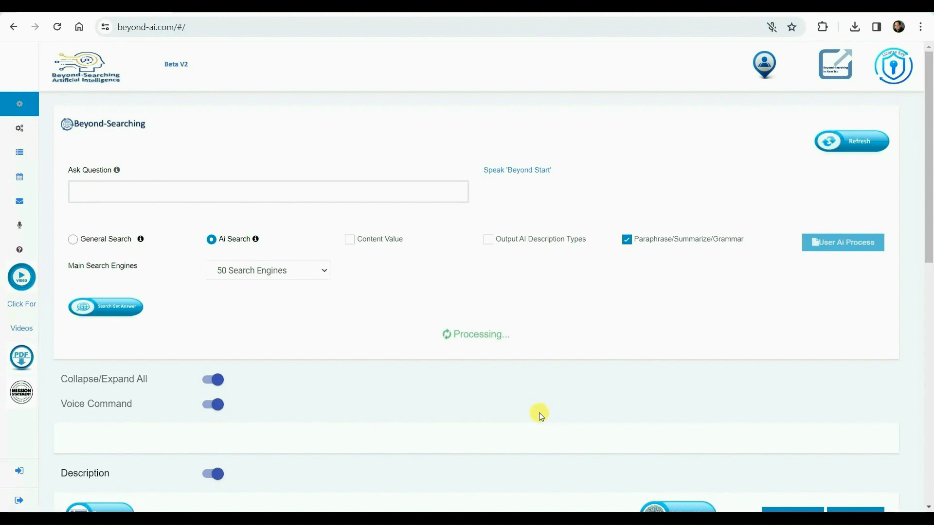
Step: Collapse the result sections and expand Summarization Result to show the GPT-2 summary
scroll(516, 424, "down", 5)
scroll(516, 424, "up", 5)
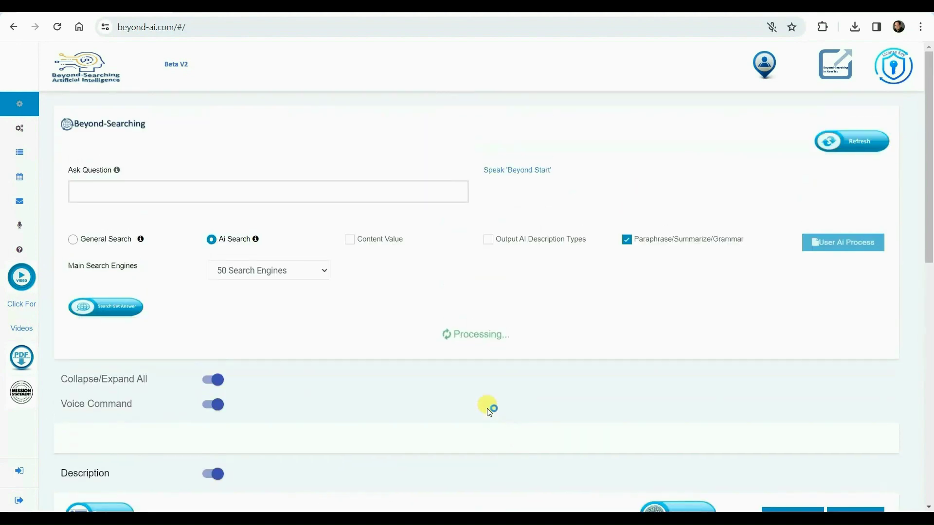
left_click(213, 380)
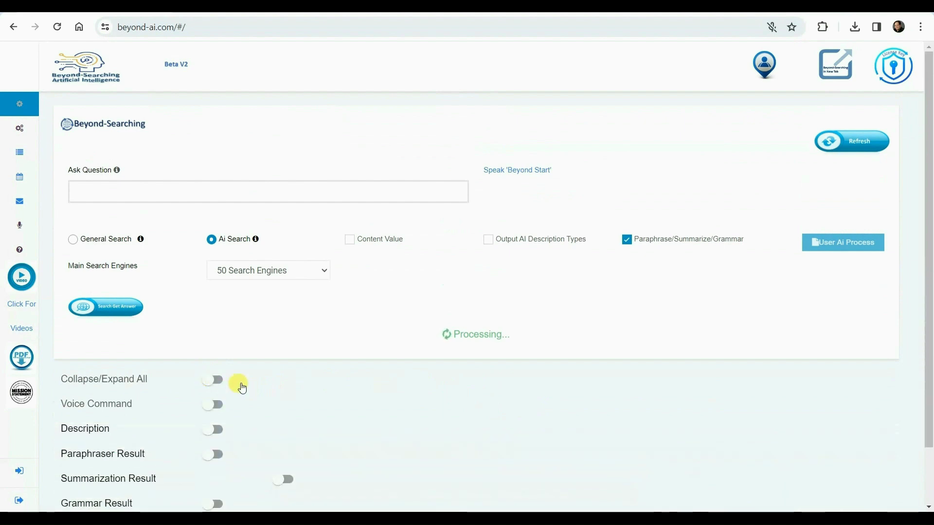
scroll(277, 387, "down", 2)
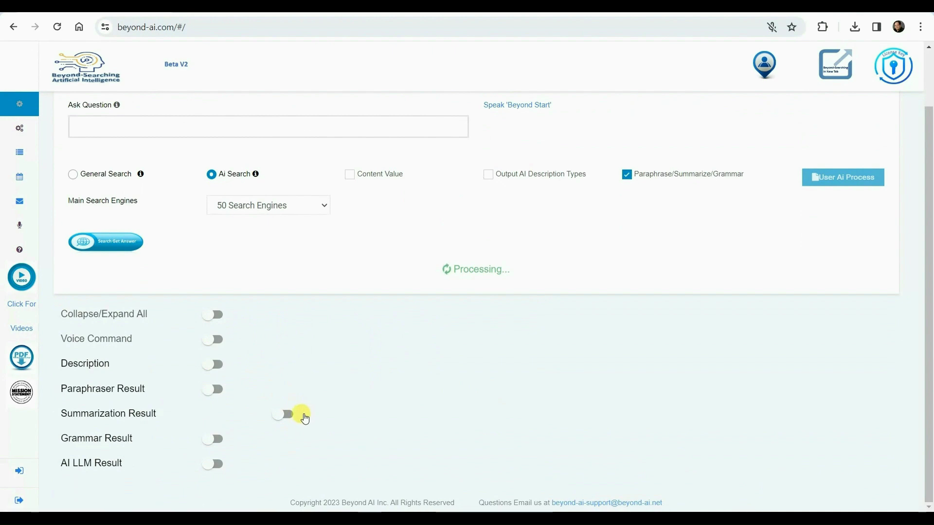
left_click(292, 414)
scroll(500, 438, "down", 5)
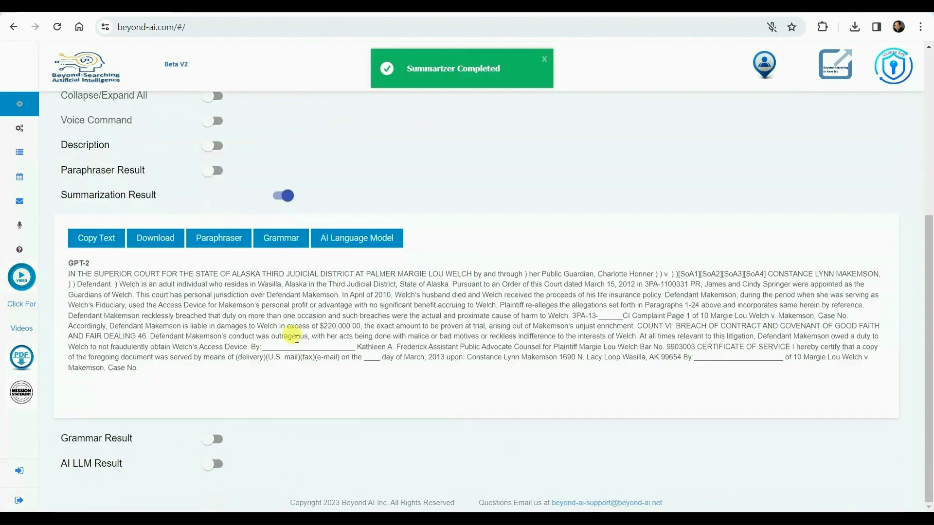